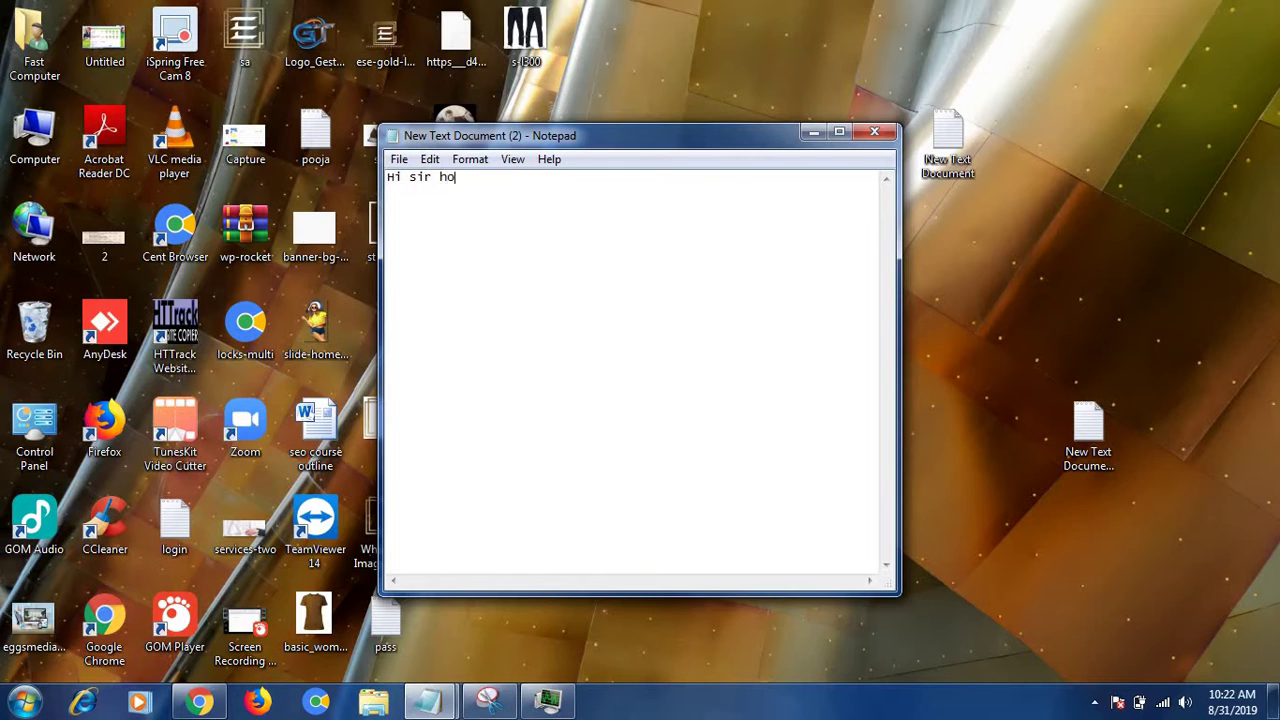
- Type the greeting and 'let see how to add model in website from admin penal 1st of login wordpress' in Notepad
{"action": "type", "text": "ou fine."}
{"action": "key", "text": "Return"}
{"action": "type", "text": "let see how to add"}
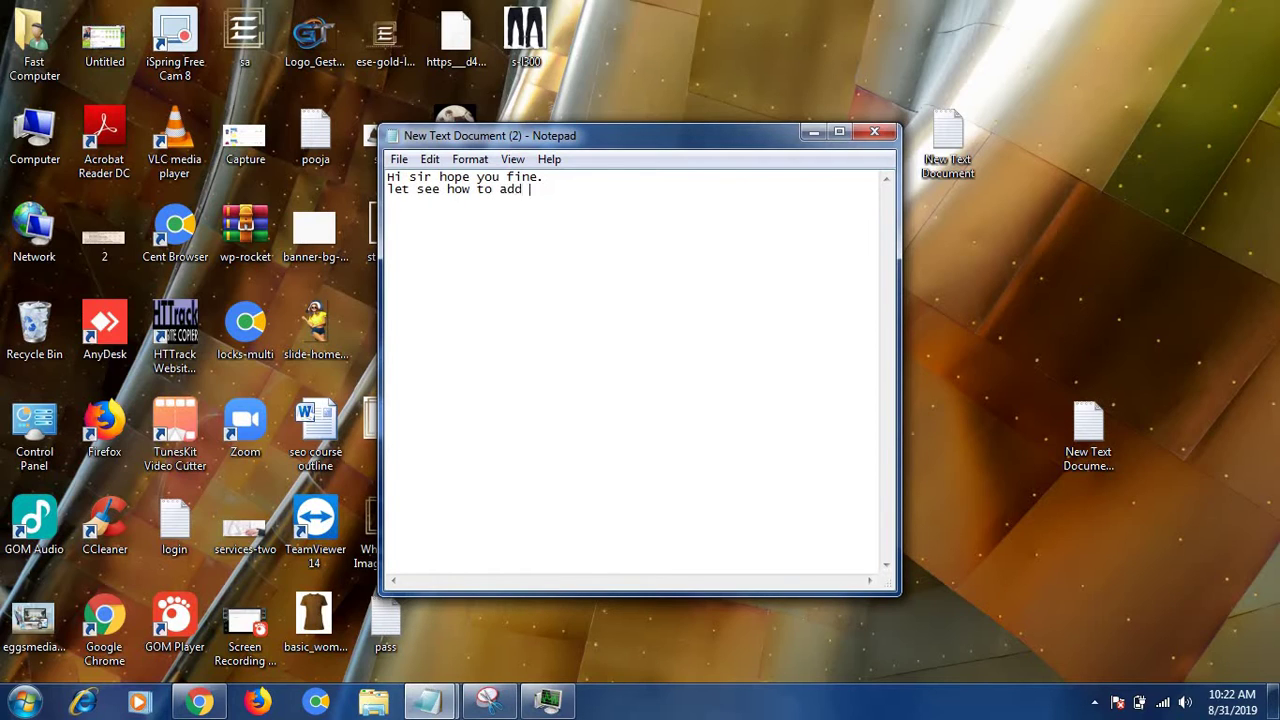
{"action": "type", "text": " model in website form"}
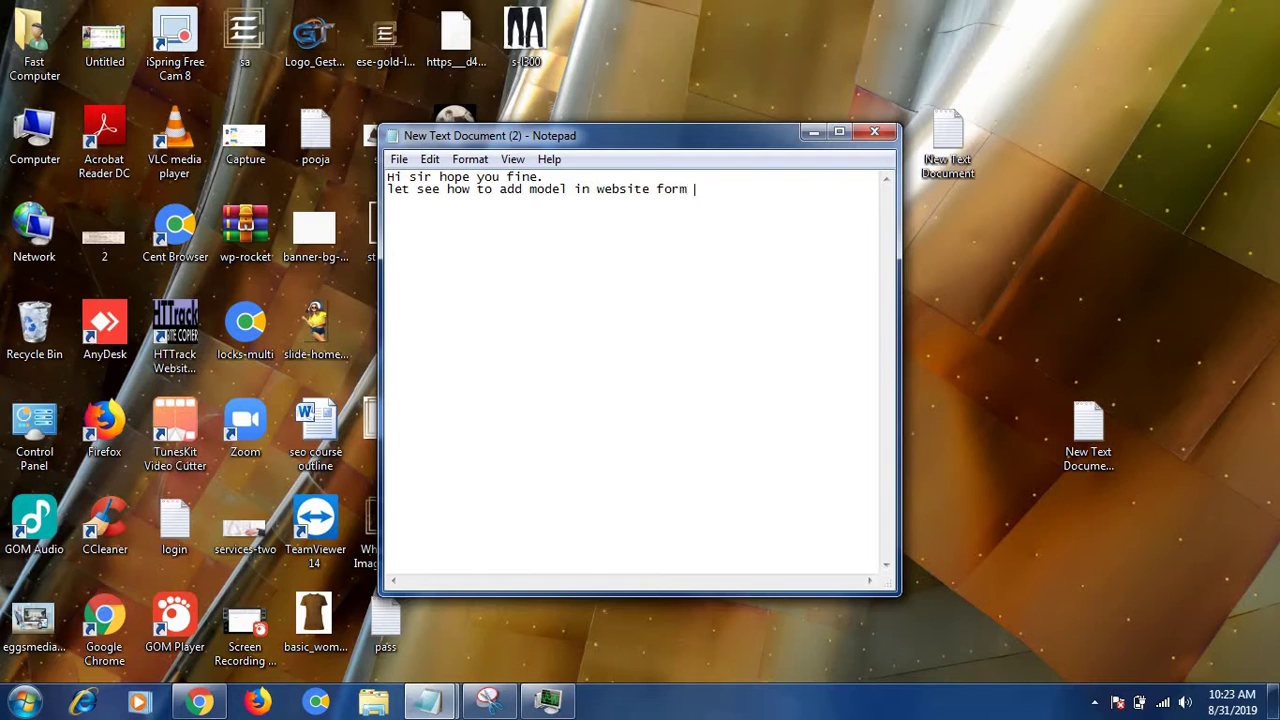
{"action": "key", "text": "BackSpace"}
{"action": "key", "text": "BackSpace"}
{"action": "key", "text": "BackSpace"}
{"action": "type", "text": "ro"}
{"action": "type", "text": "m adm"}
{"action": "type", "text": "in penal "}
{"action": "type", "text": "1st"}
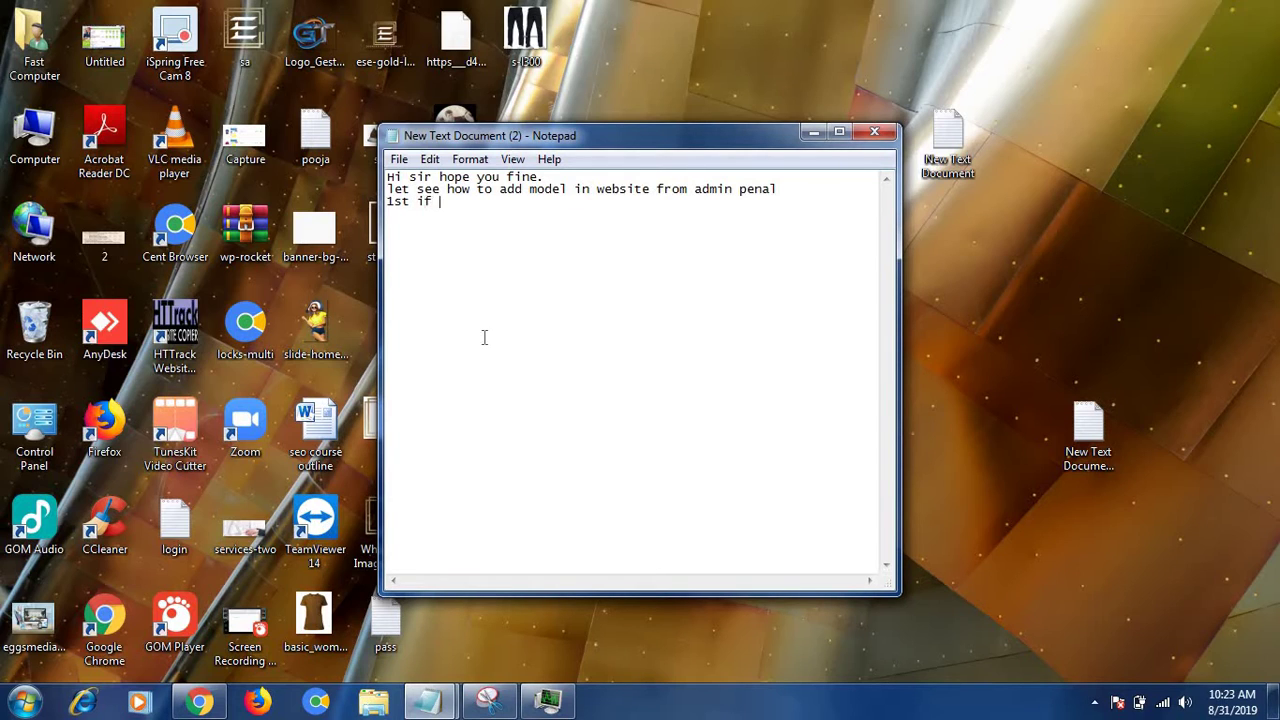
{"action": "type", "text": " of login wordpr"}
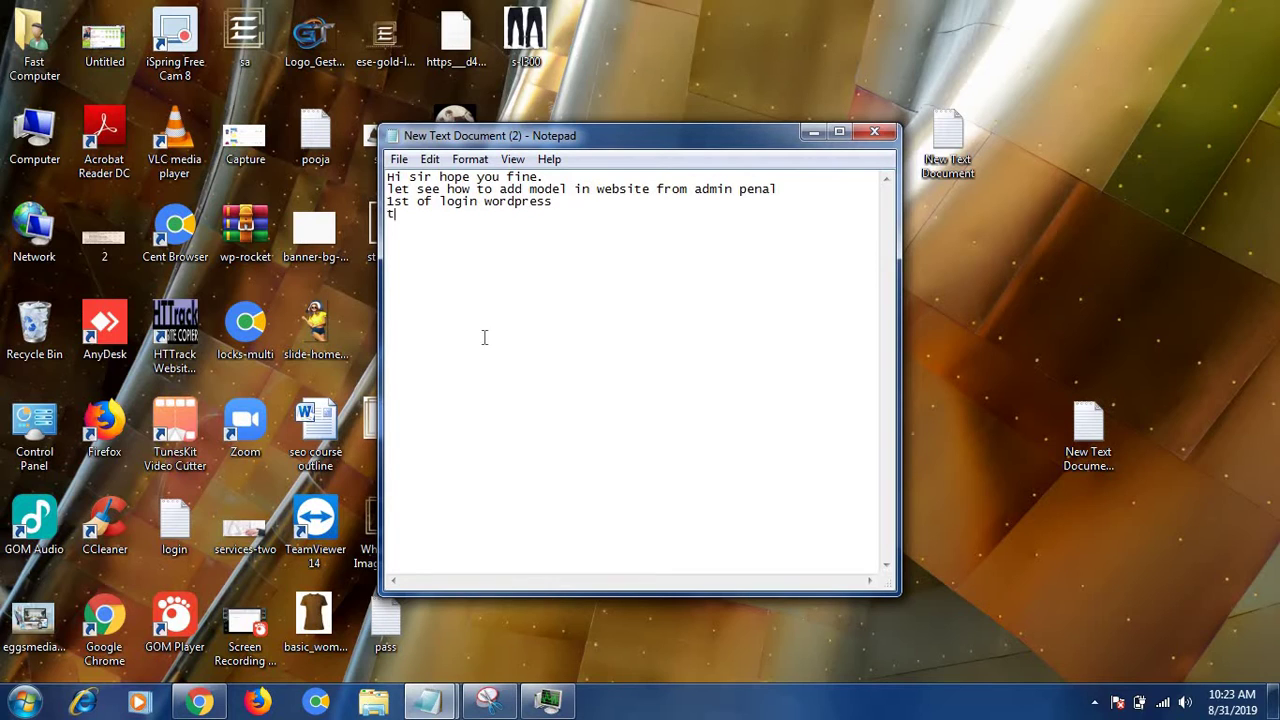
{"action": "type", "text": "ess"}
{"action": "key", "text": "Return"}
{"action": "type", "text": "then"}
{"action": "key", "text": "BackSpace"}
{"action": "key", "text": "BackSpace"}
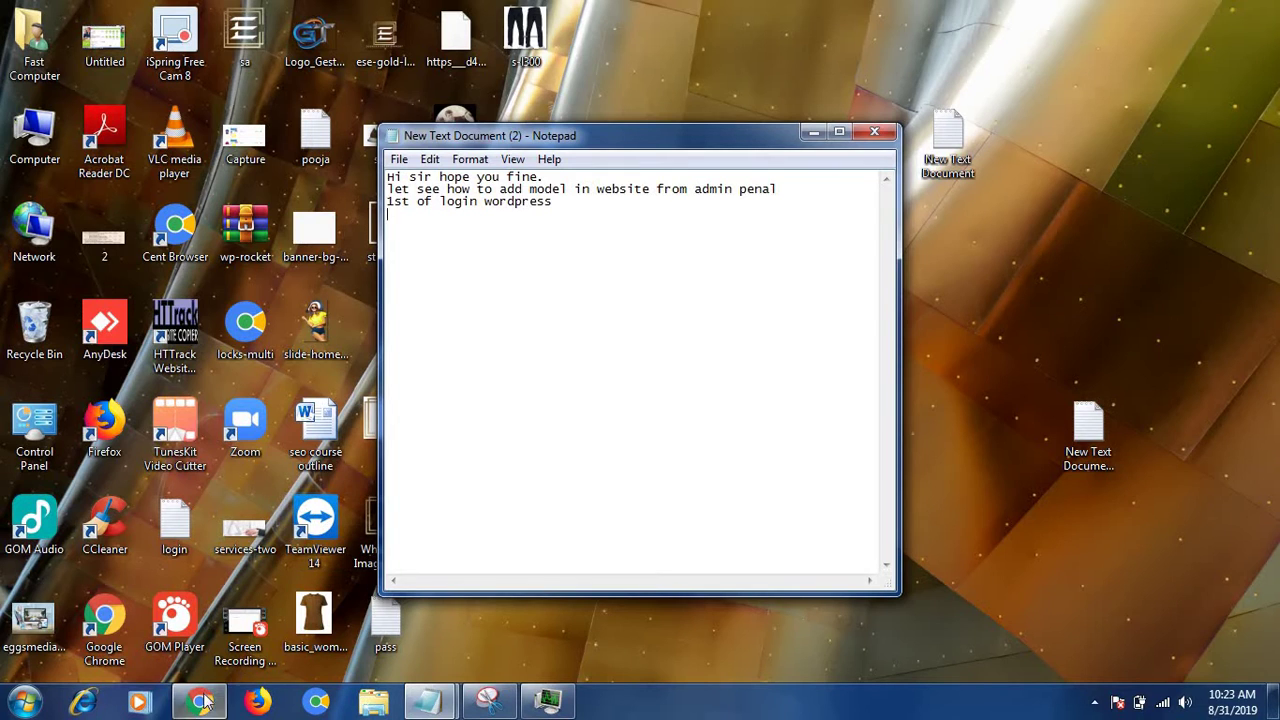
{"action": "left_click", "coordinate": [200, 703]}
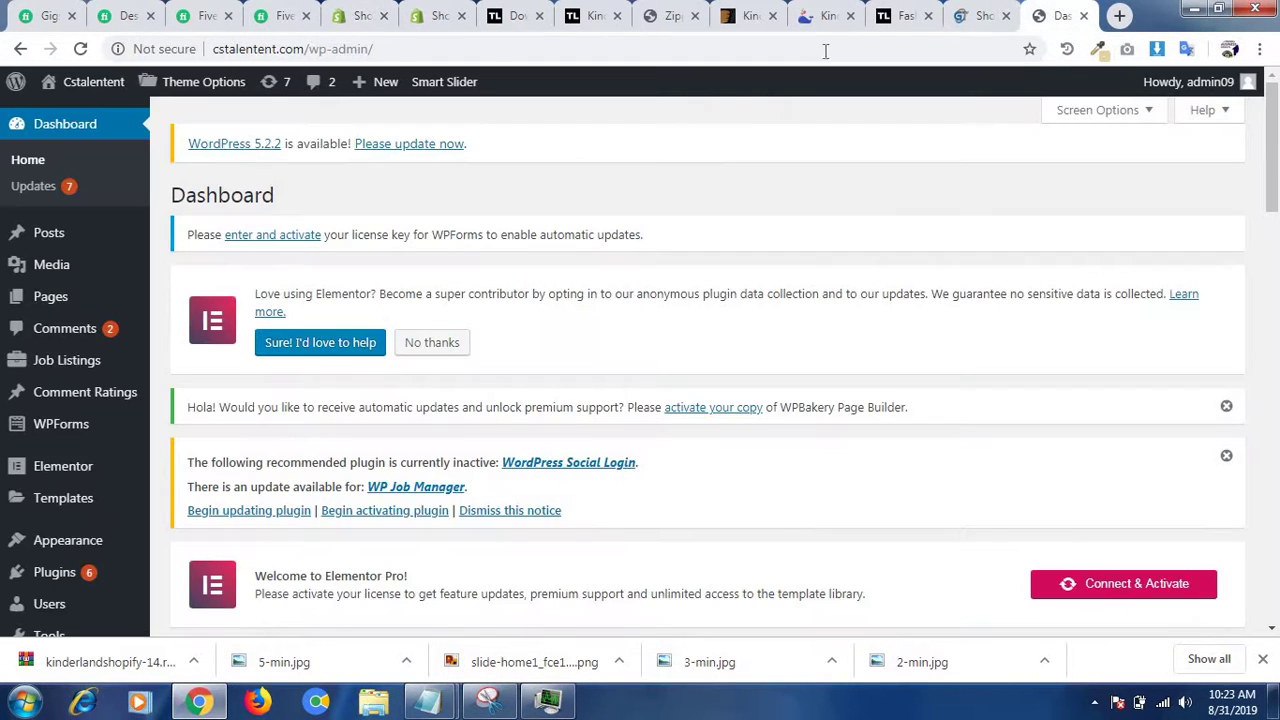
- Add 'i have login already now see how to add mod' to the notes, then hide Notepad
{"action": "left_click", "coordinate": [1060, 16]}
{"action": "left_click", "coordinate": [427, 703]}
{"action": "left_click", "coordinate": [546, 624]}
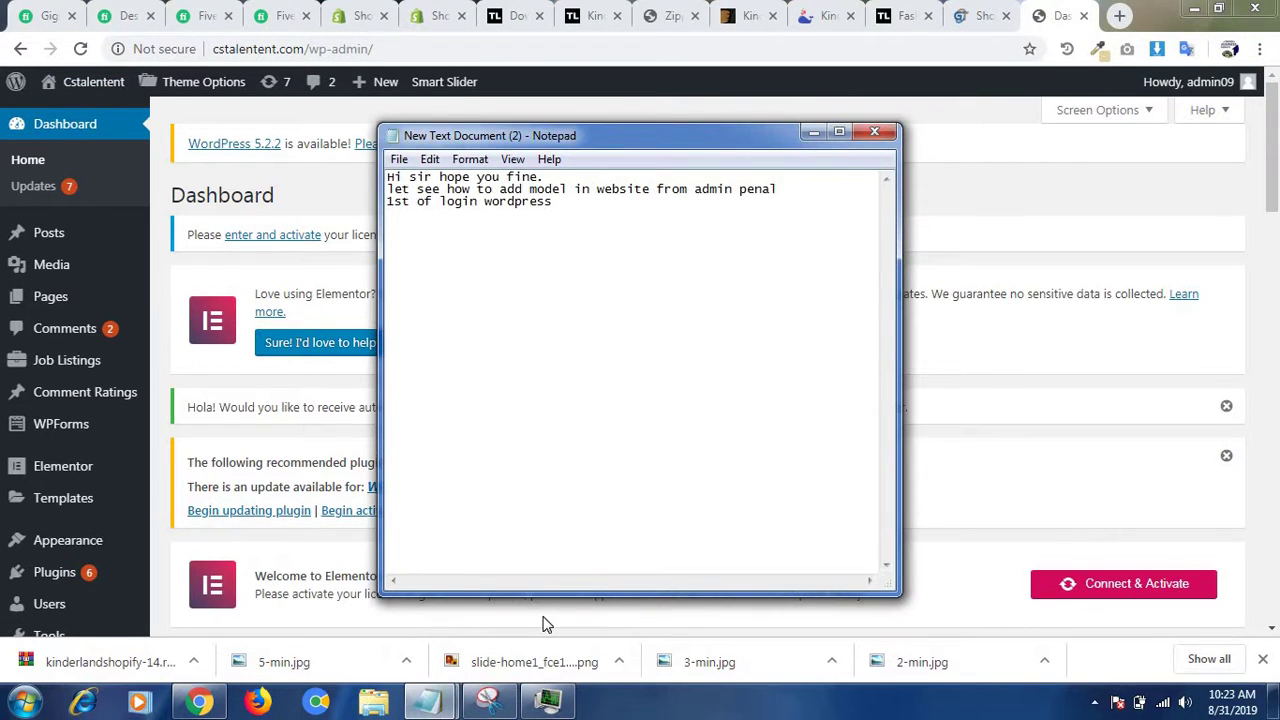
{"action": "type", "text": "i have login already"}
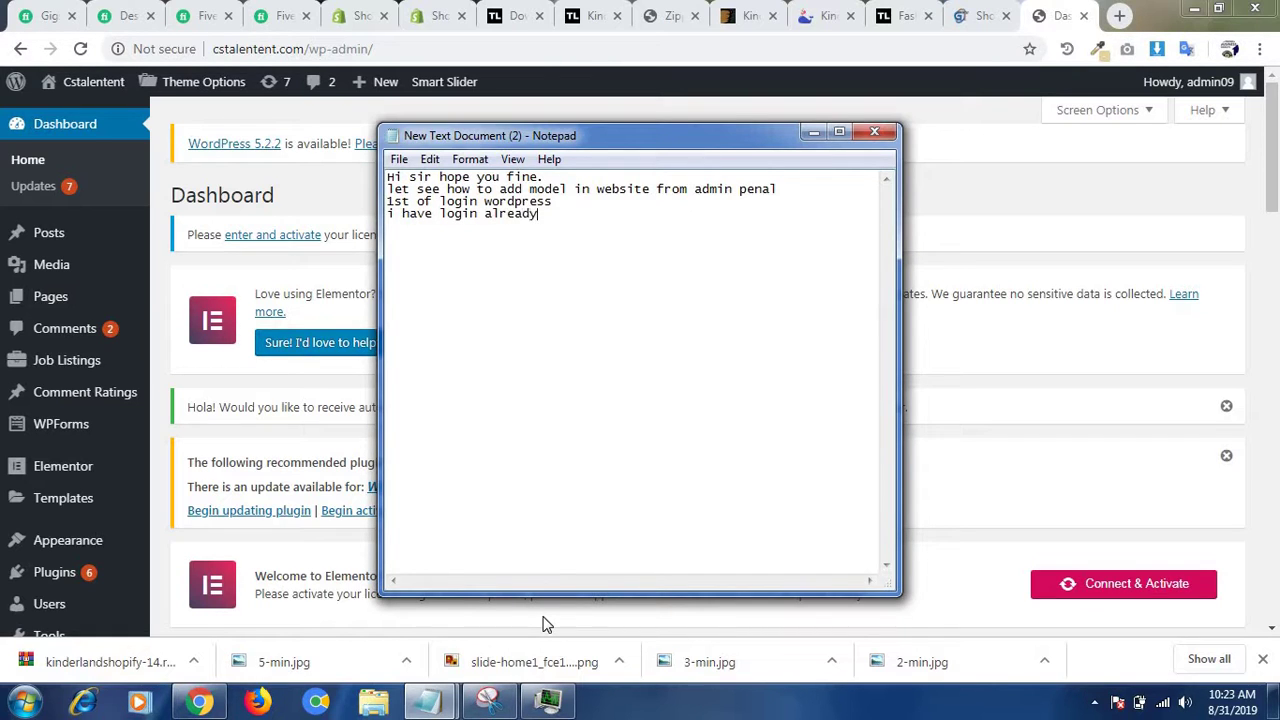
{"action": "type", "text": " now see how to add model"}
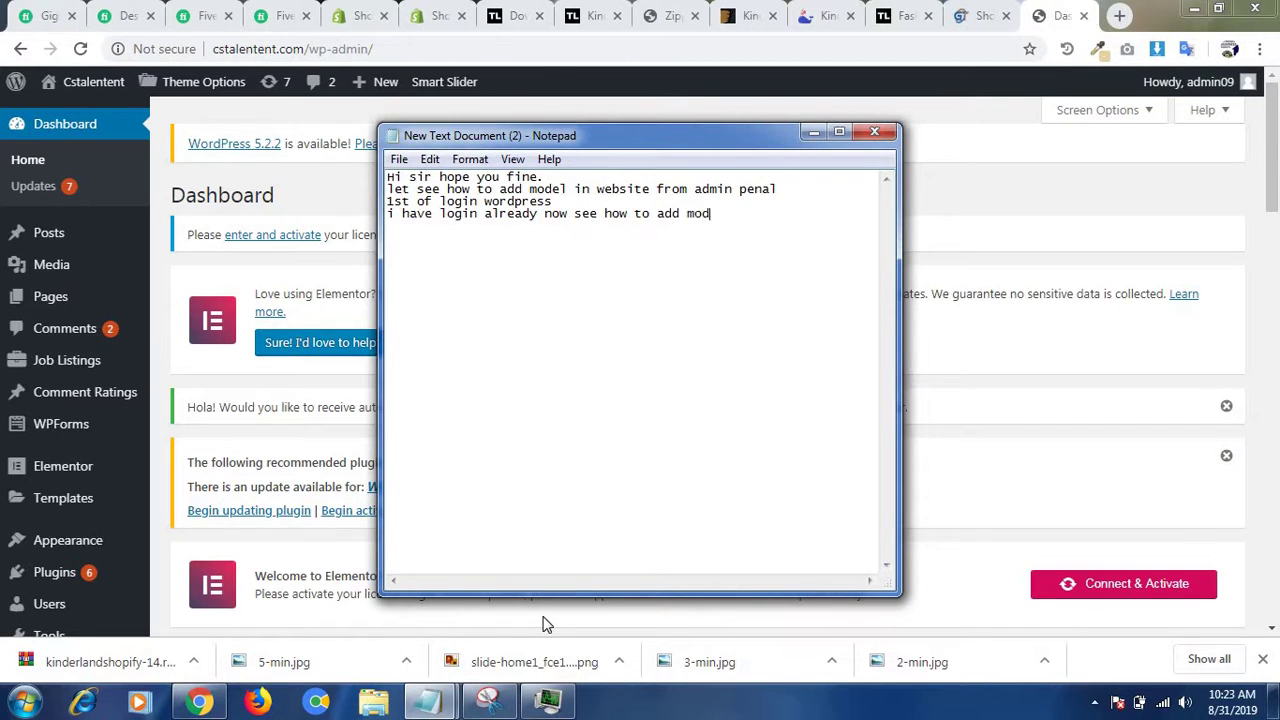
{"action": "left_click", "coordinate": [813, 132]}
- Go to Users > Add New from the dashboard sidebar
{"action": "scroll", "coordinate": [1276, 300], "scroll_direction": "down", "scroll_amount": 8}
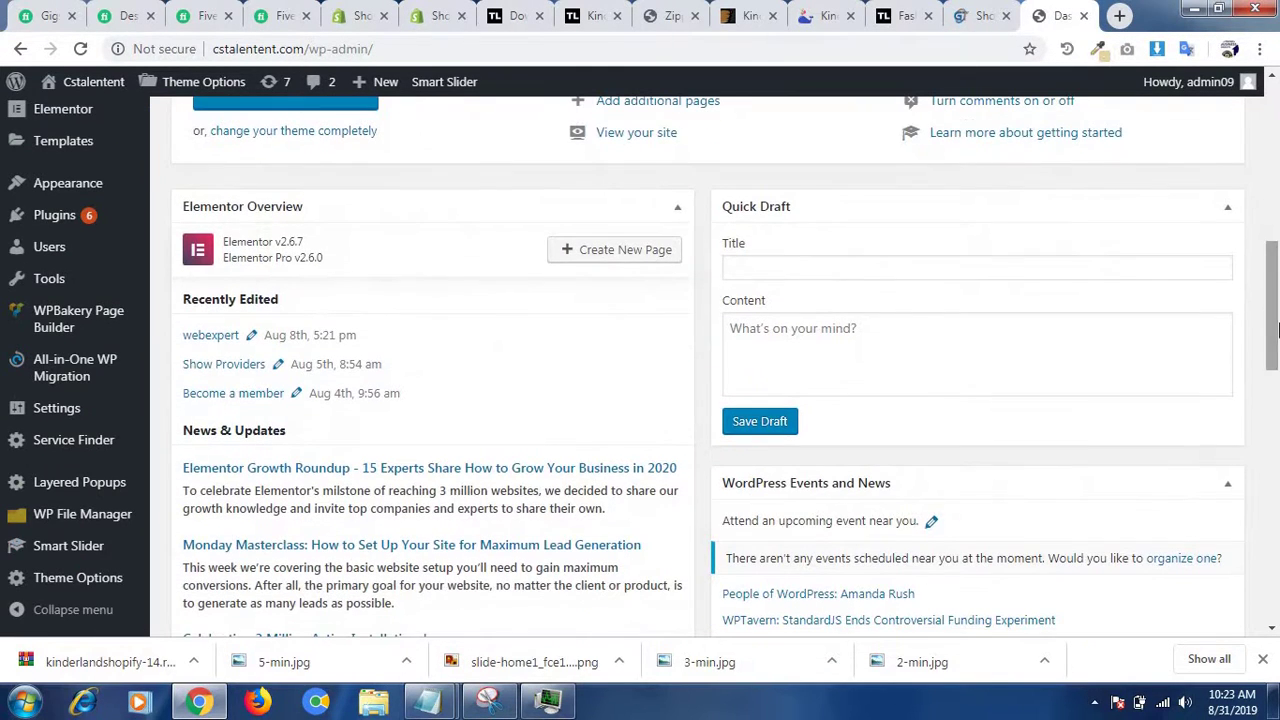
{"action": "mouse_move", "coordinate": [85, 251]}
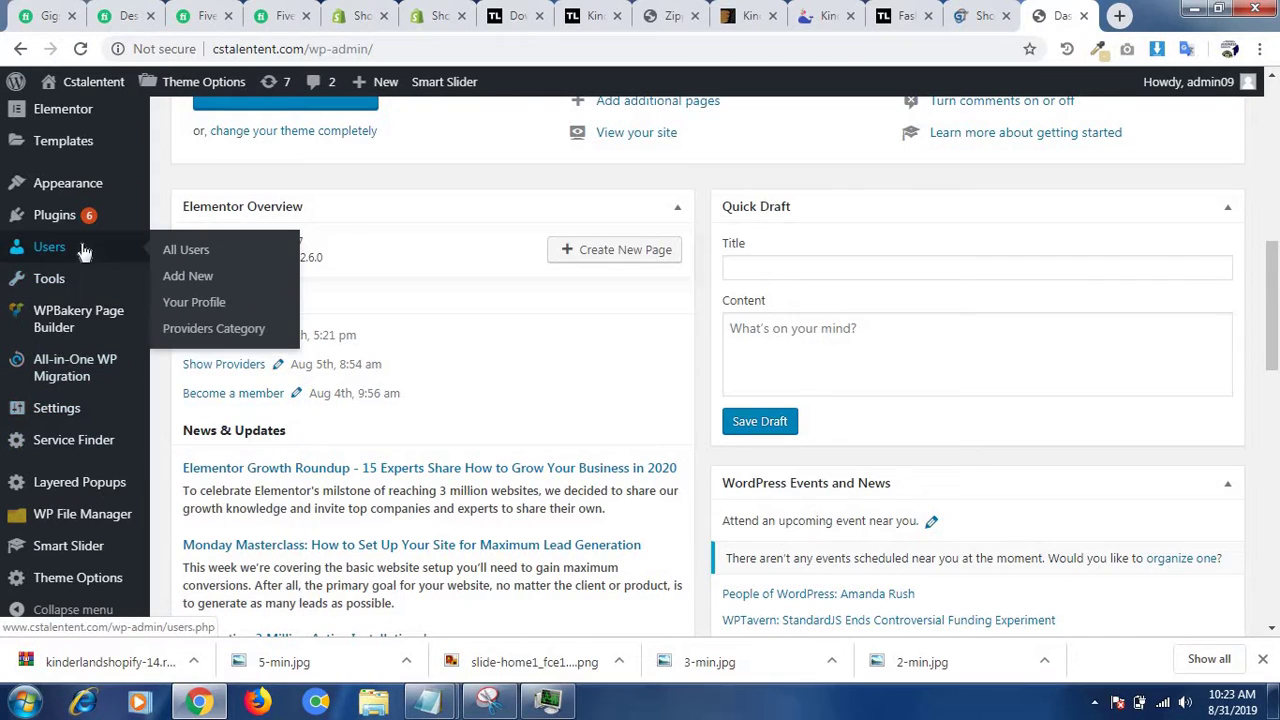
{"action": "left_click", "coordinate": [187, 277]}
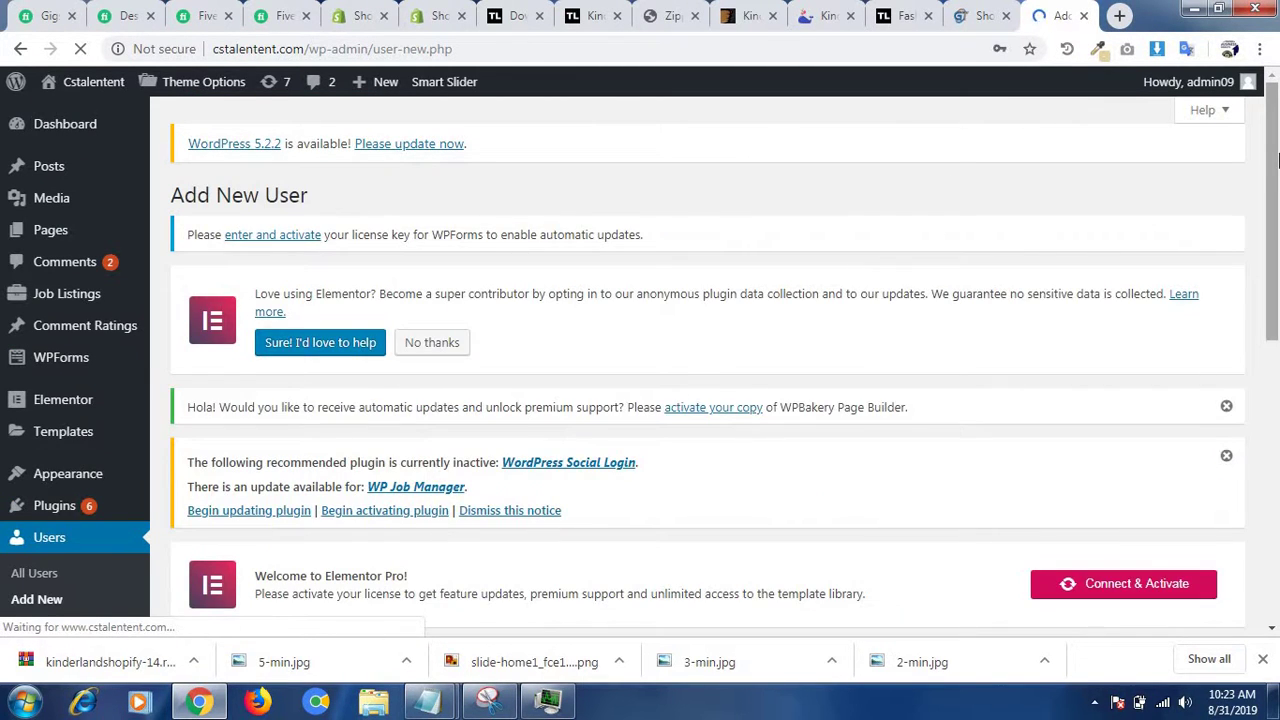
{"action": "scroll", "coordinate": [1278, 343], "scroll_direction": "down", "scroll_amount": 4}
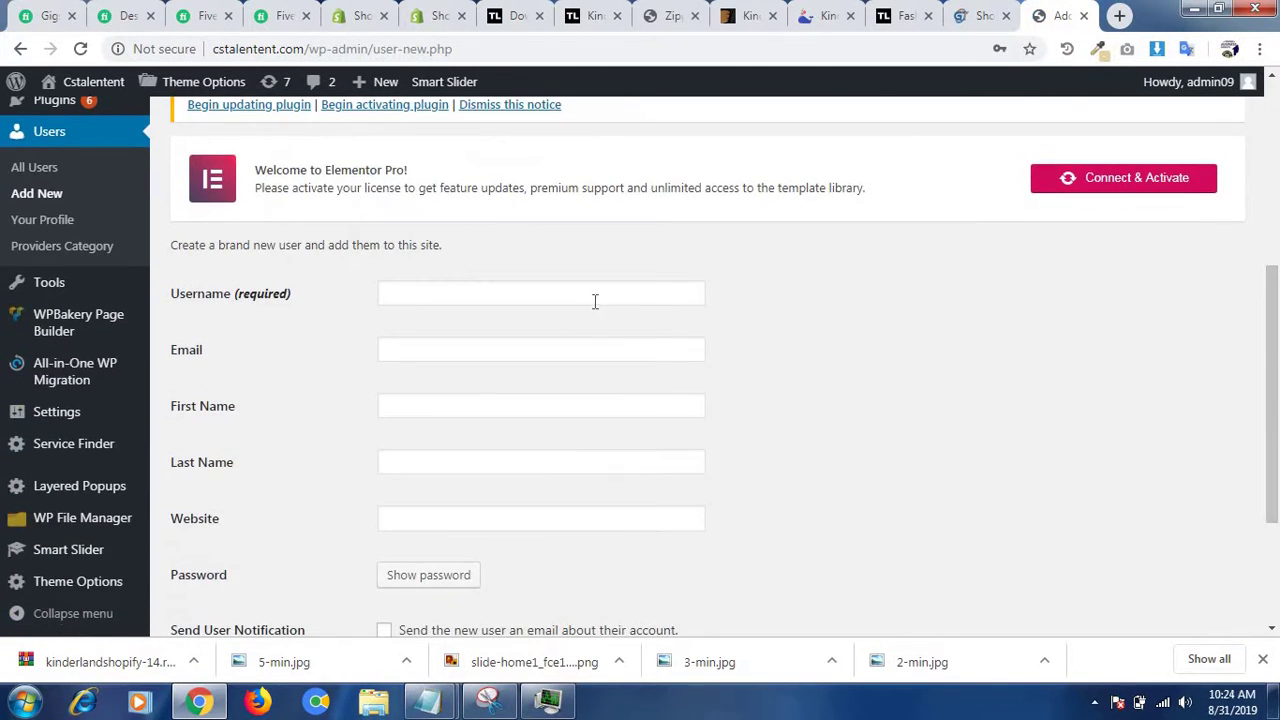
- Enter the new user's username, using a saved suggestion, and their e-mail address
{"action": "left_click", "coordinate": [594, 301]}
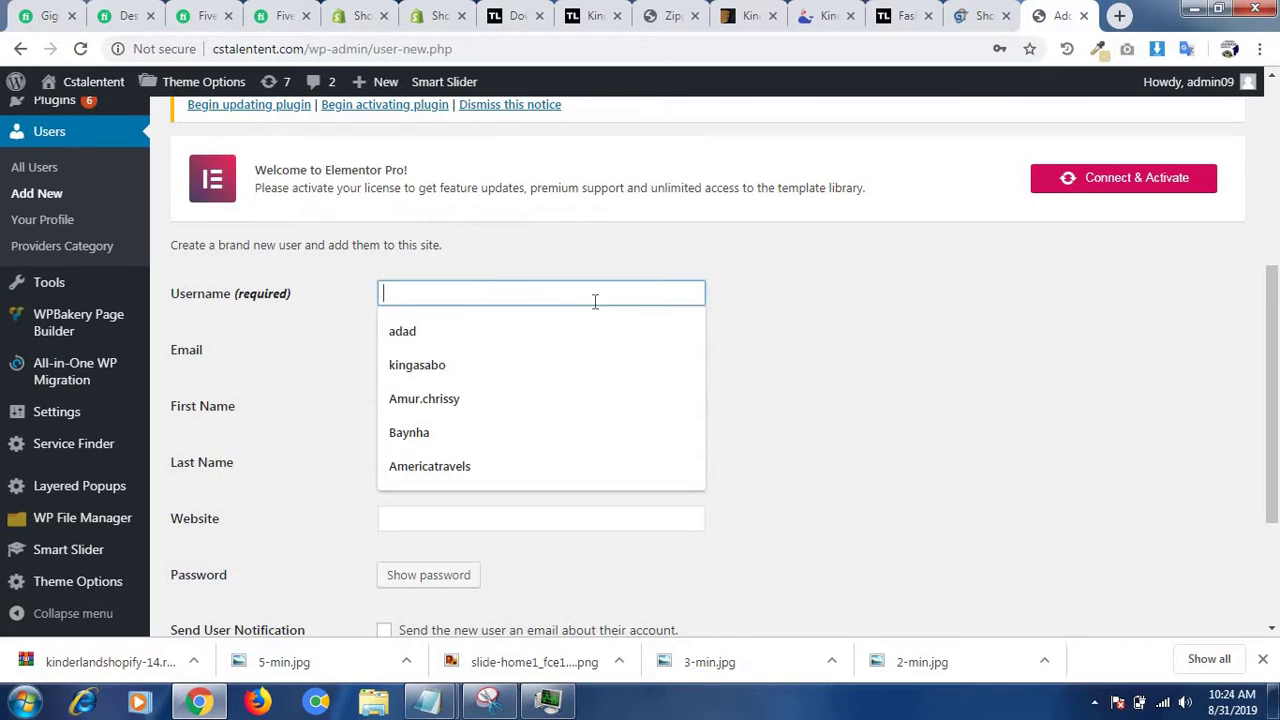
{"action": "left_click", "coordinate": [450, 365]}
{"action": "type", "text": "1122"}
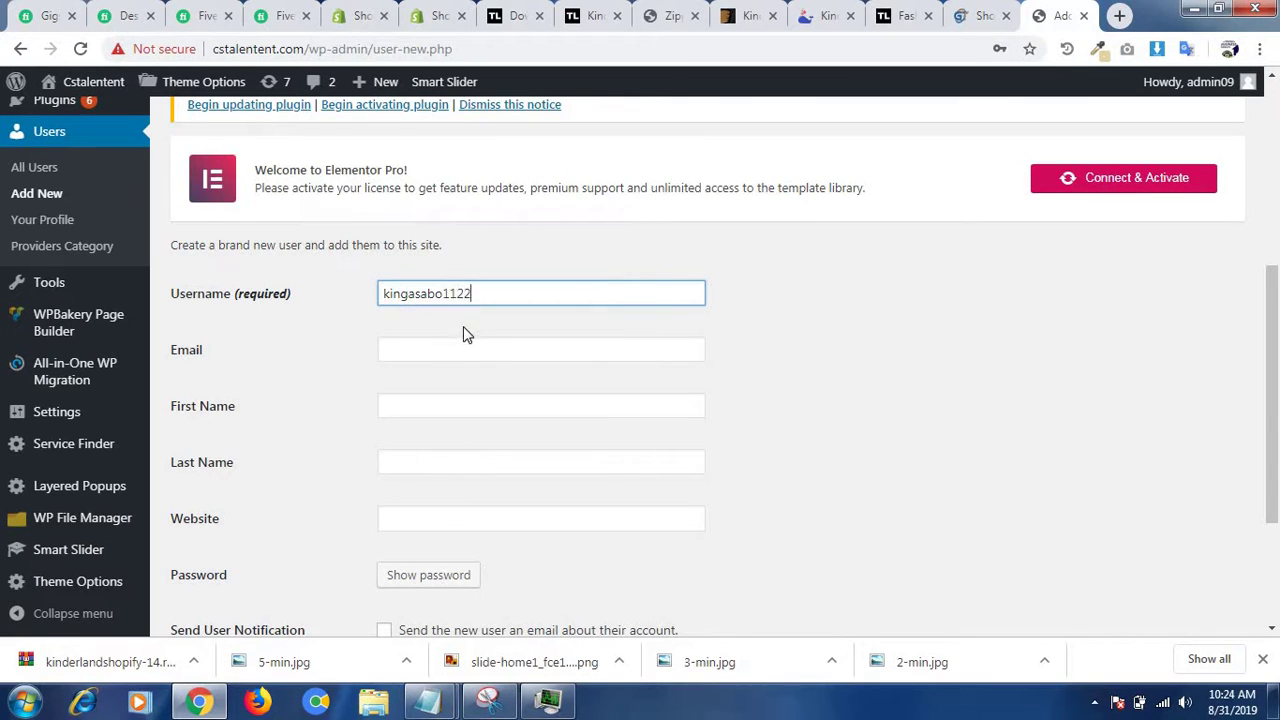
{"action": "left_click", "coordinate": [464, 339]}
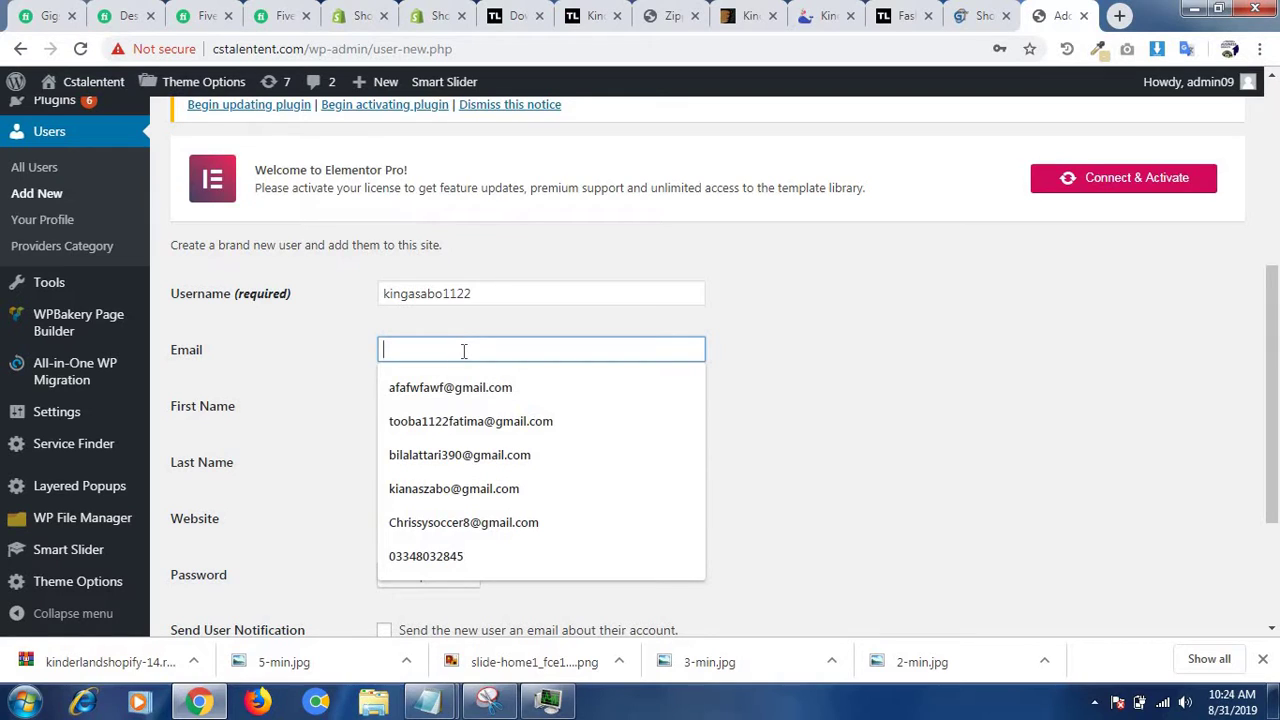
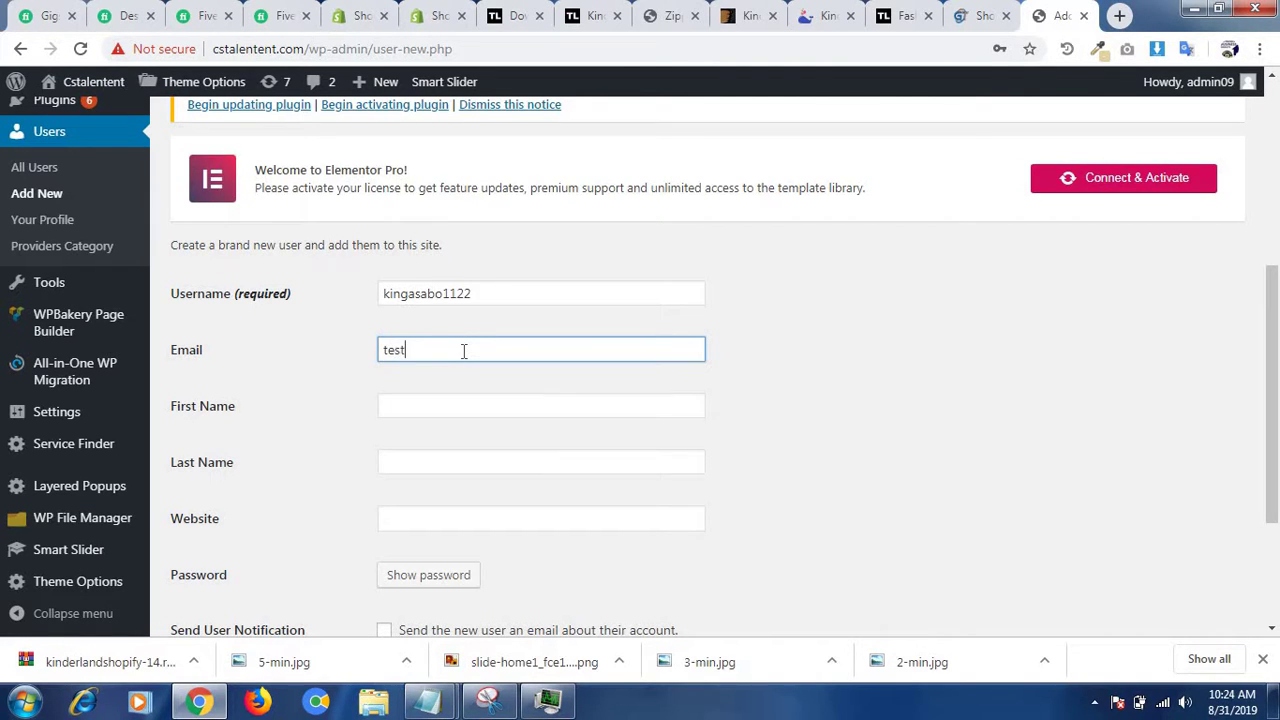
- Fill in the new user's first and last name fields
{"action": "scroll", "coordinate": [1276, 296], "scroll_direction": "down", "scroll_amount": 2}
{"action": "scroll", "coordinate": [706, 283], "scroll_direction": "up", "scroll_amount": 1}
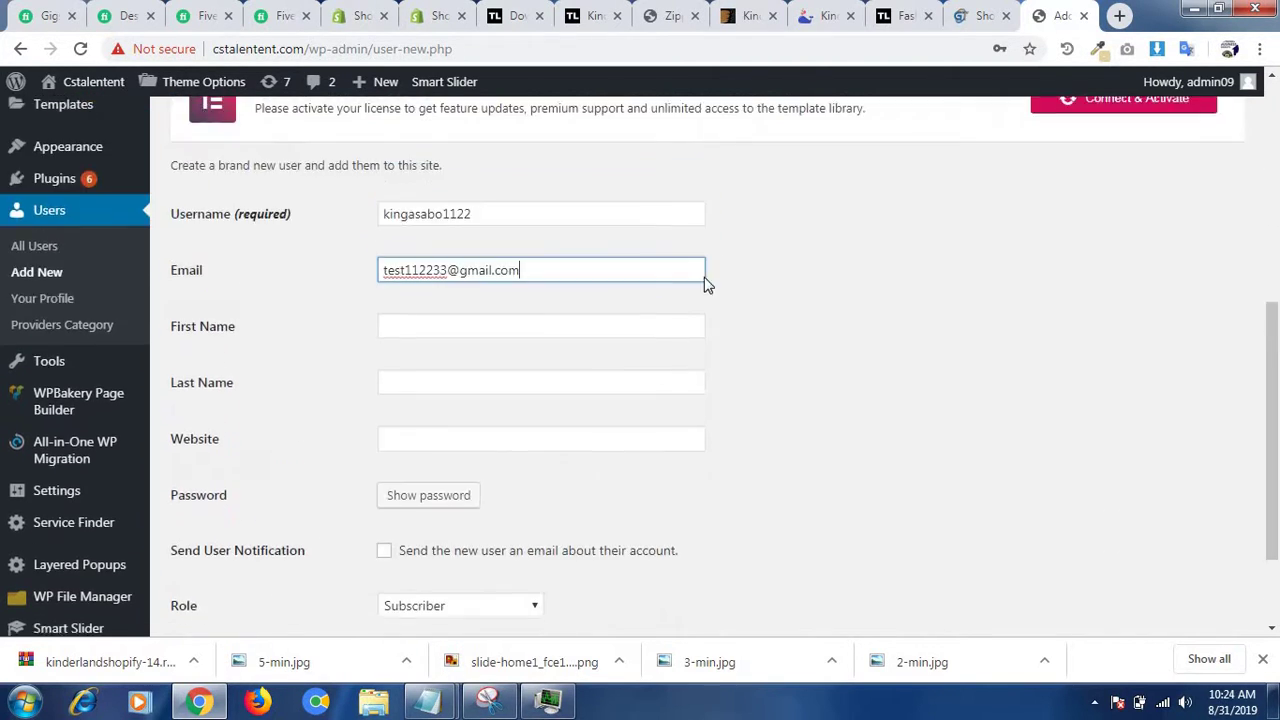
{"action": "left_click", "coordinate": [643, 340]}
{"action": "type", "text": "test"}
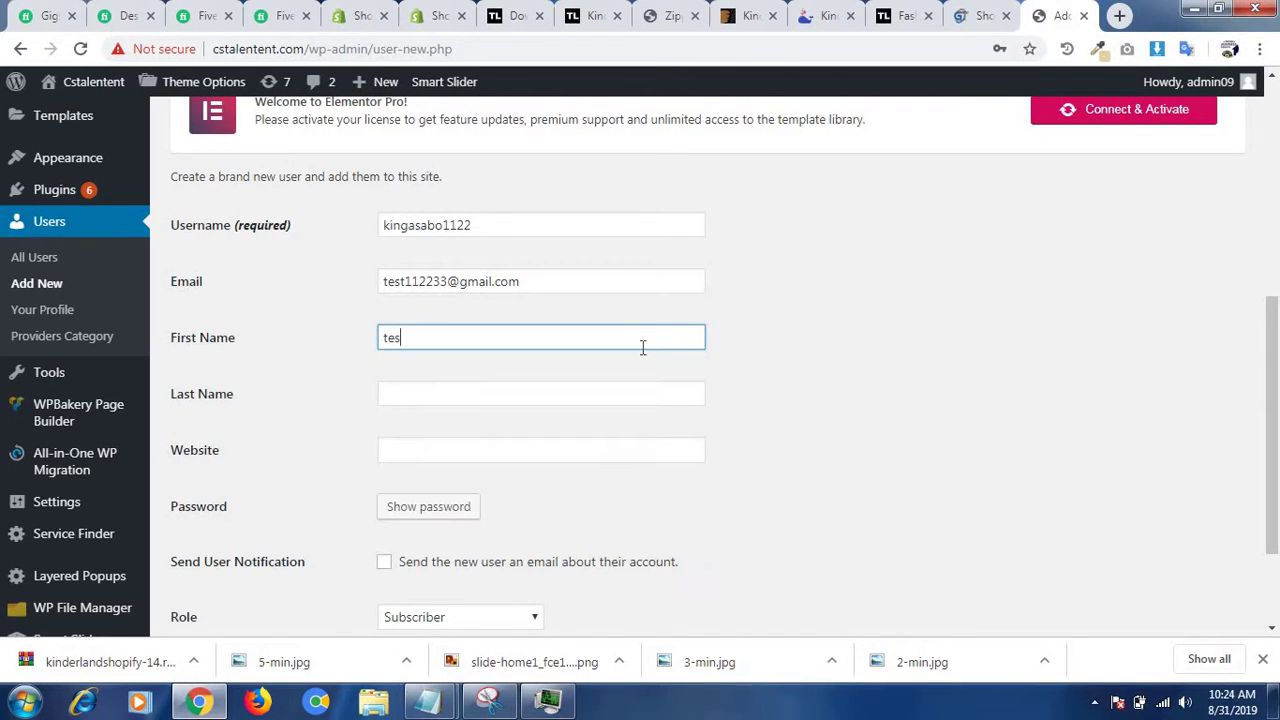
{"action": "key", "text": "Tab"}
{"action": "type", "text": "1122"}
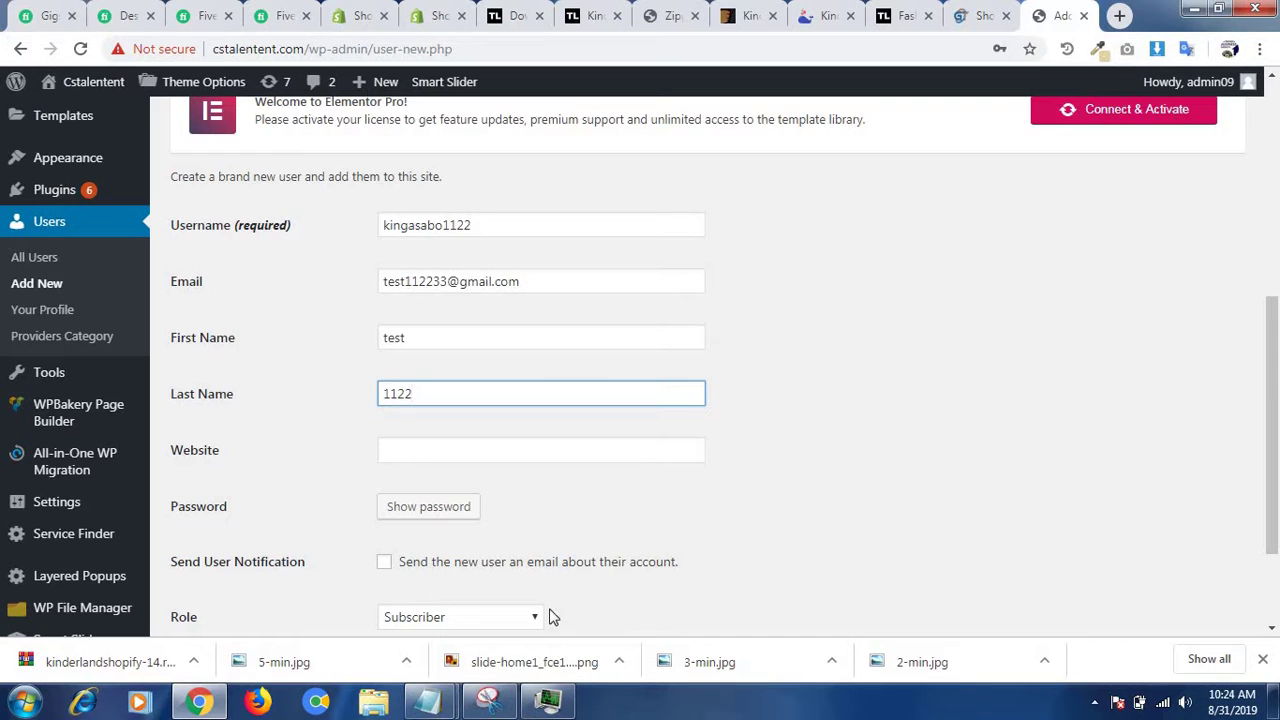
{"action": "scroll", "coordinate": [821, 372], "scroll_direction": "down", "scroll_amount": 2}
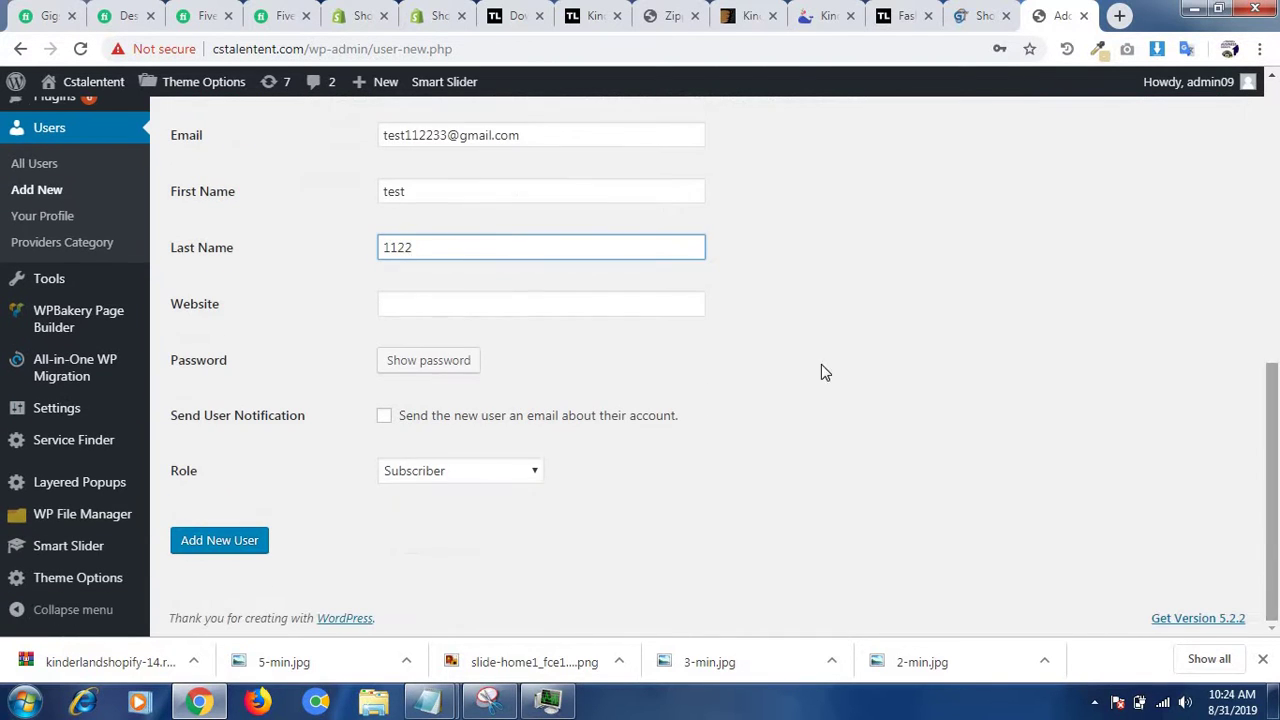
{"action": "left_click", "coordinate": [525, 478]}
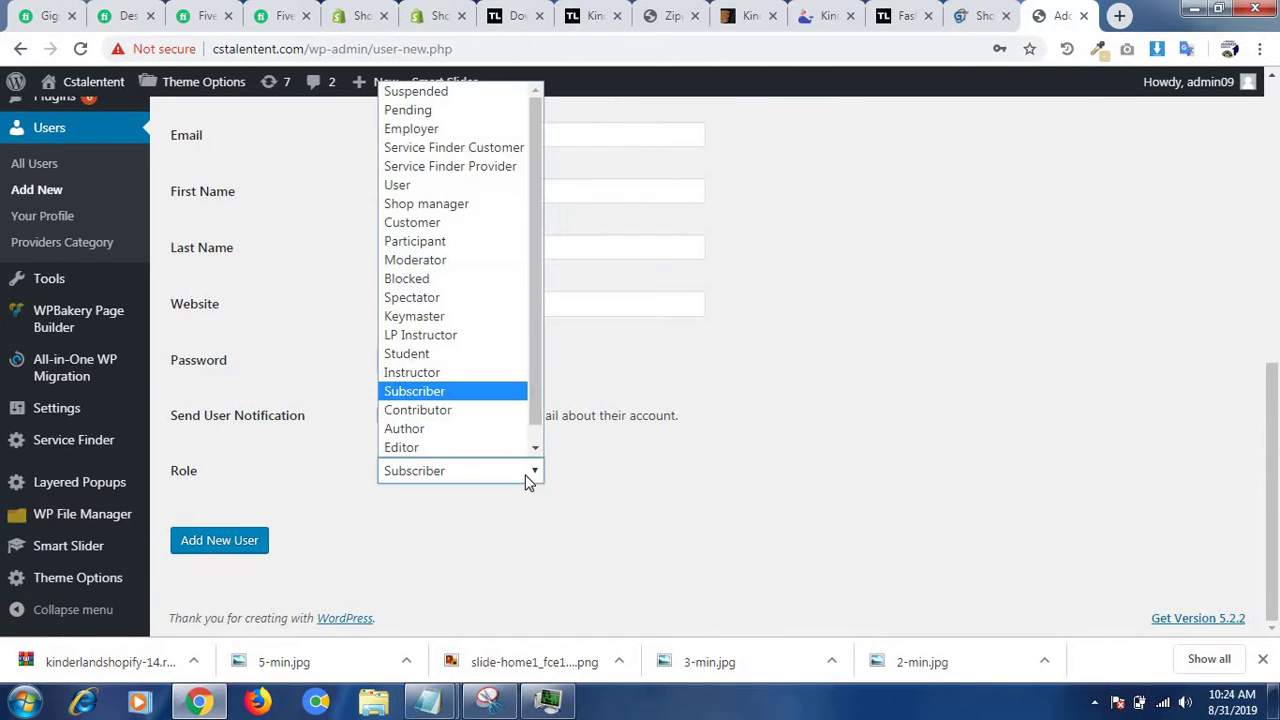
- Set the role to Service Finder Provider, primary category Kids and package PACKAGE B
{"action": "left_click", "coordinate": [491, 170]}
{"action": "scroll", "coordinate": [1276, 424], "scroll_direction": "down", "scroll_amount": 2}
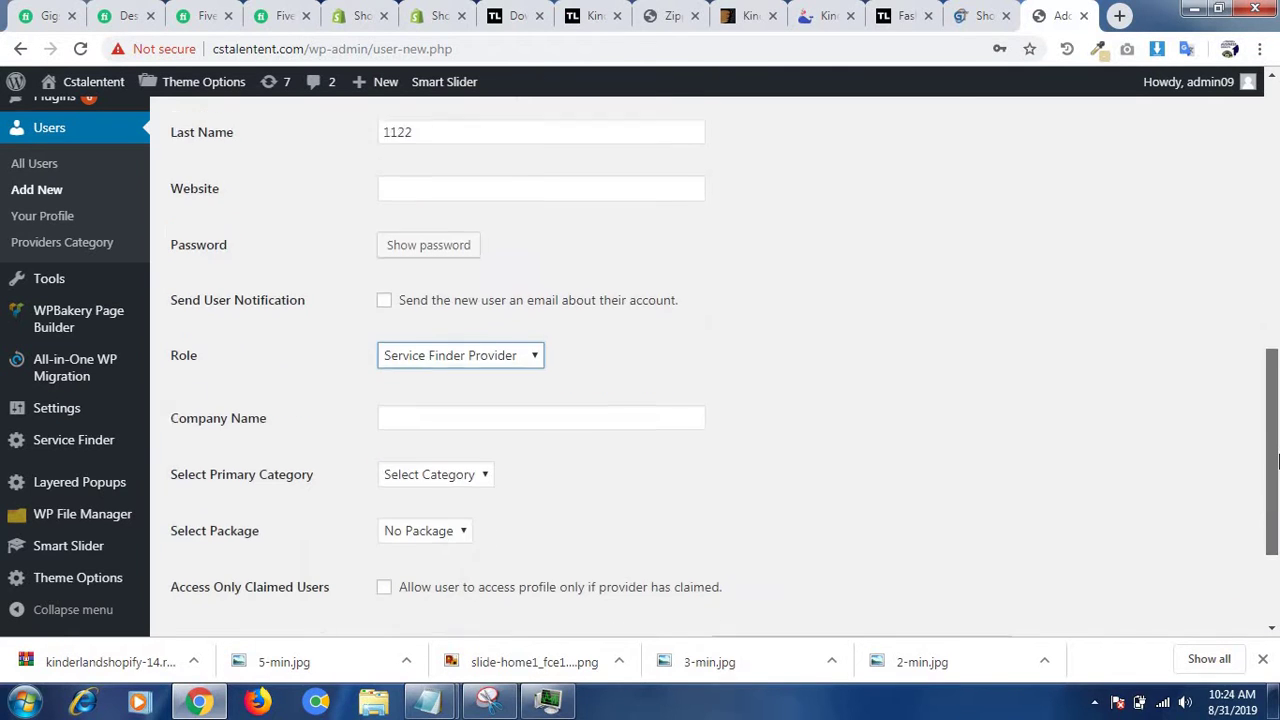
{"action": "left_click", "coordinate": [443, 463]}
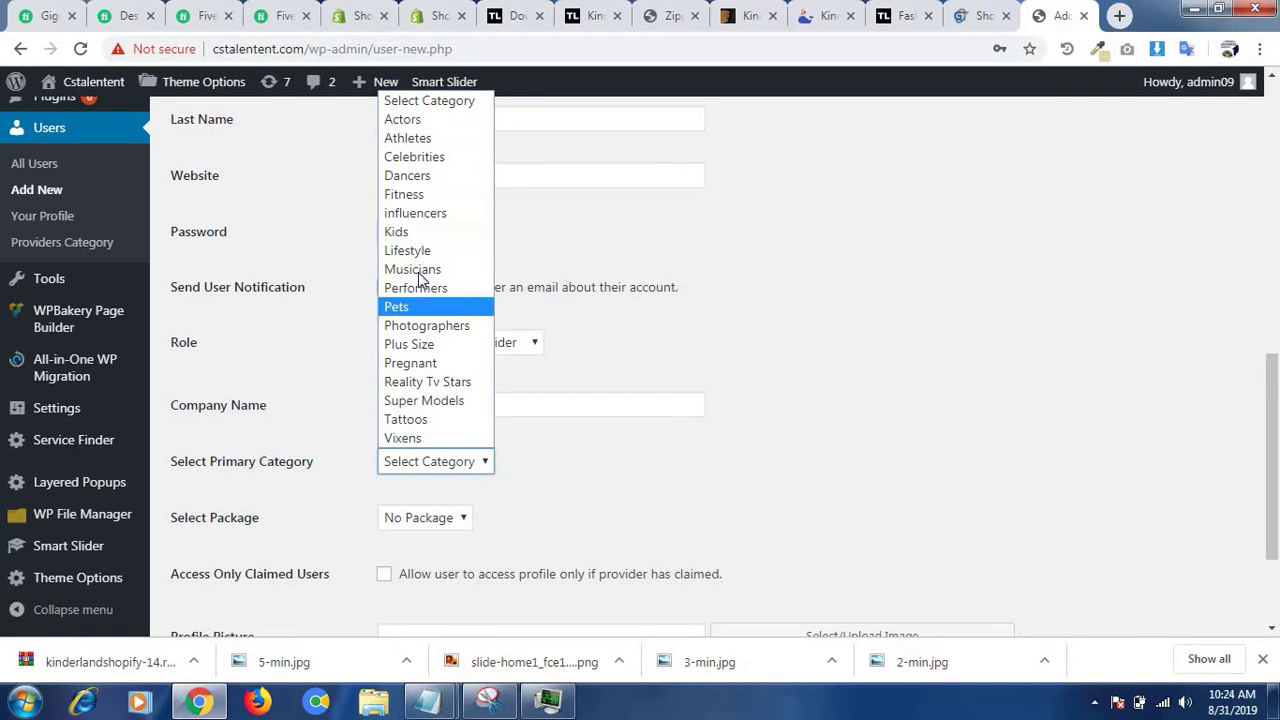
{"action": "left_click", "coordinate": [424, 233]}
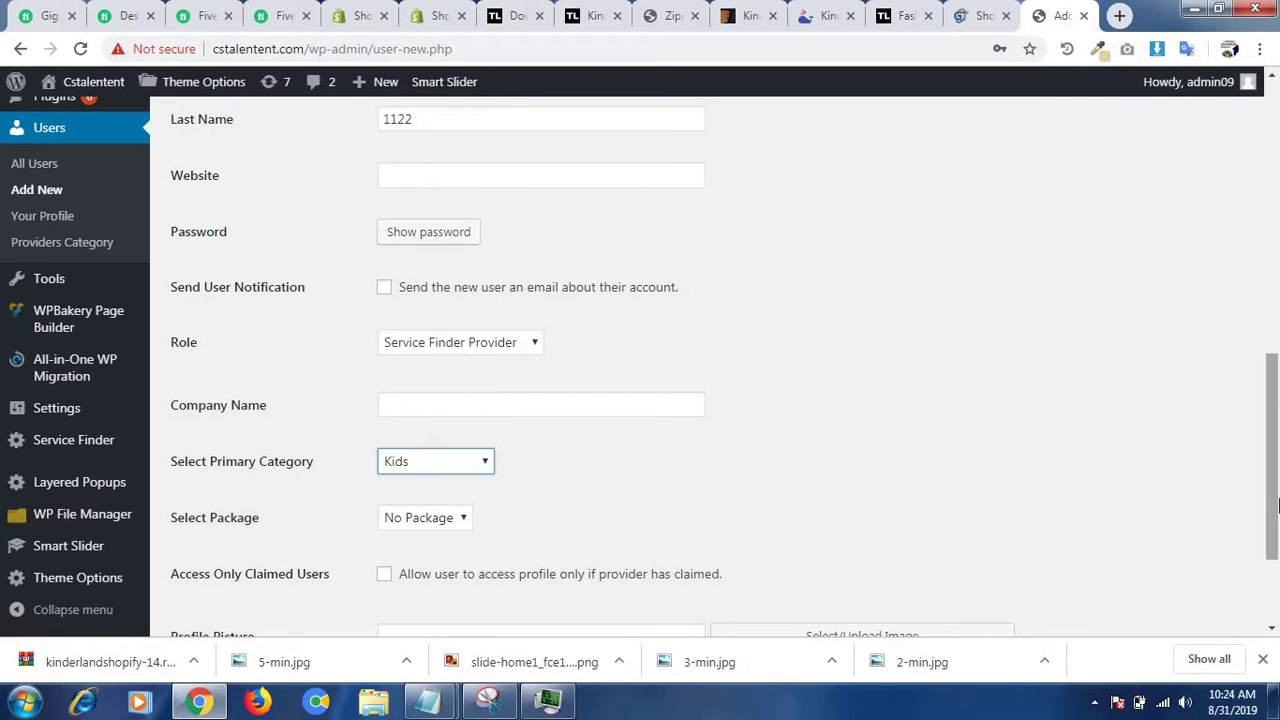
{"action": "scroll", "coordinate": [1276, 475], "scroll_direction": "down", "scroll_amount": 1}
{"action": "left_click", "coordinate": [436, 407]}
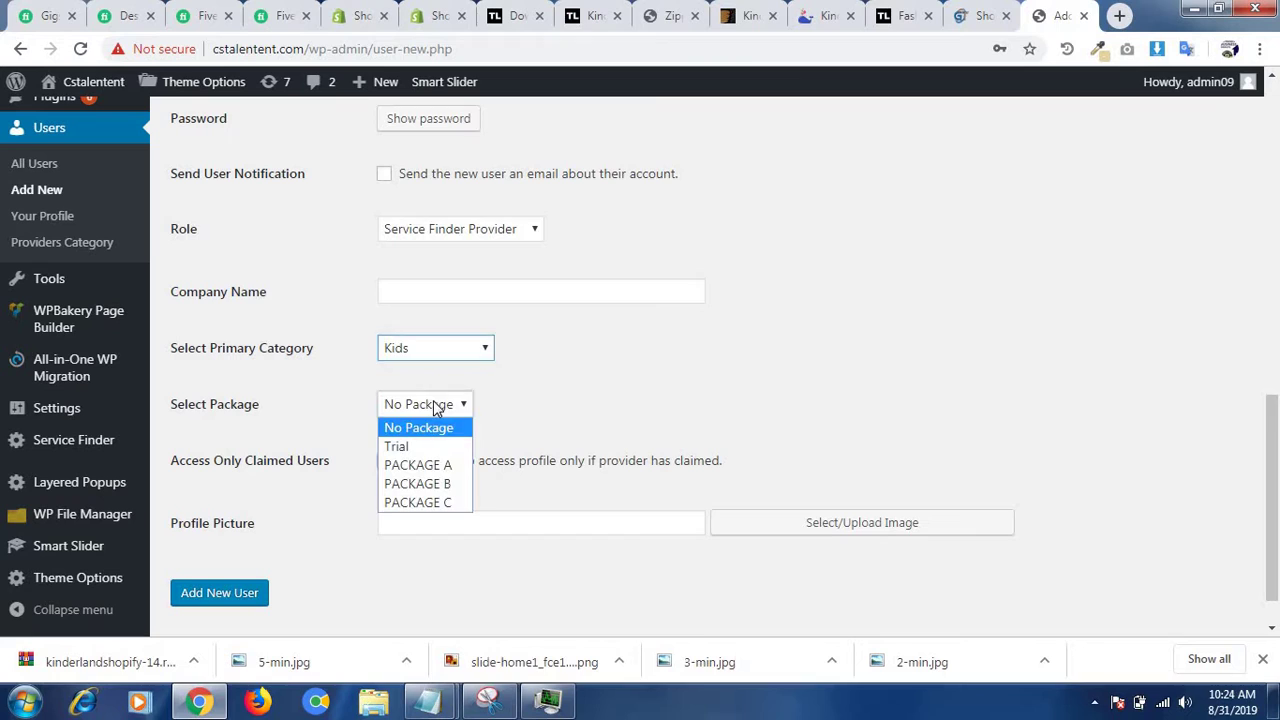
{"action": "left_click", "coordinate": [414, 489]}
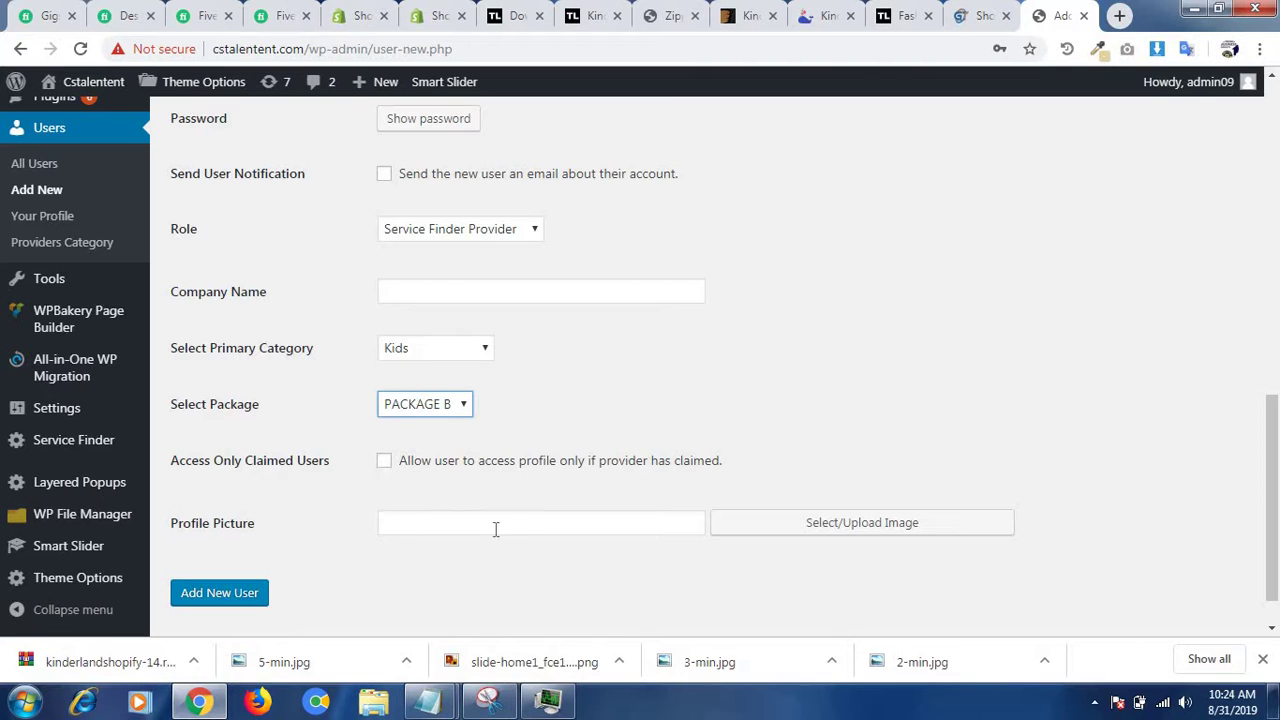
- Enable the user notification e-mail, set the Coming Soon image as profile picture, and add the user
{"action": "left_click", "coordinate": [385, 176]}
{"action": "left_click", "coordinate": [787, 527]}
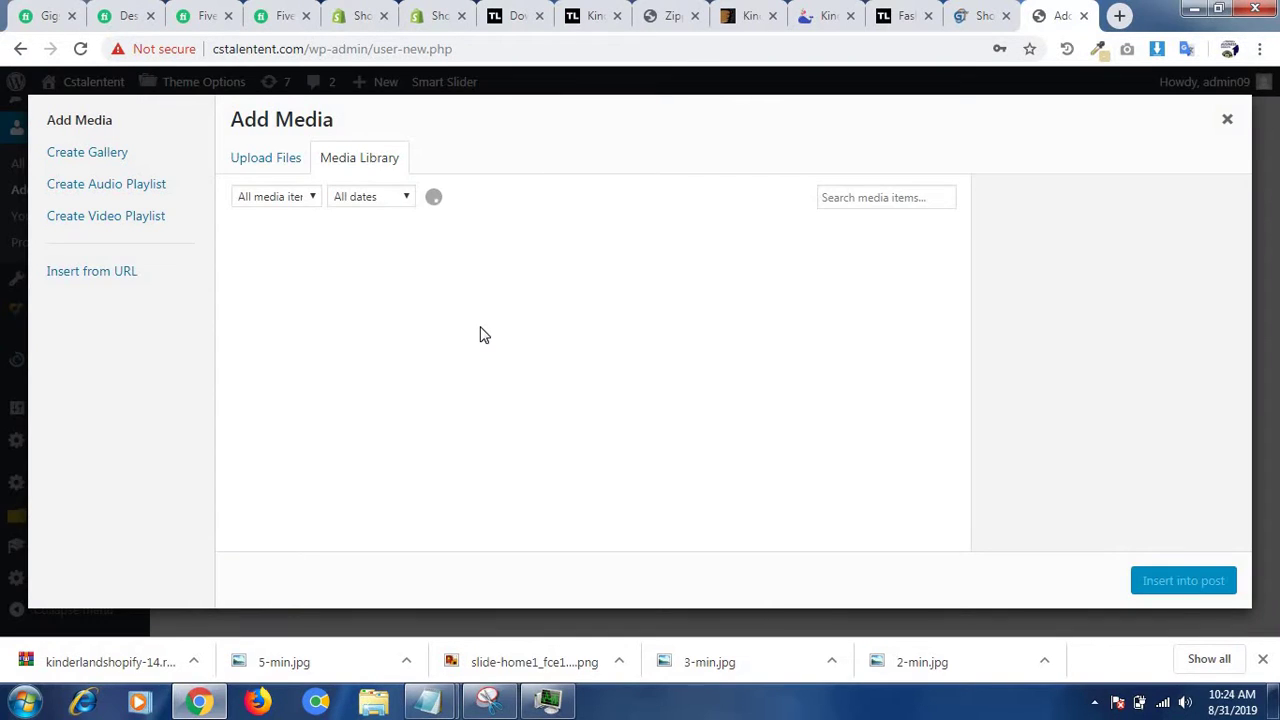
{"action": "left_click", "coordinate": [330, 330]}
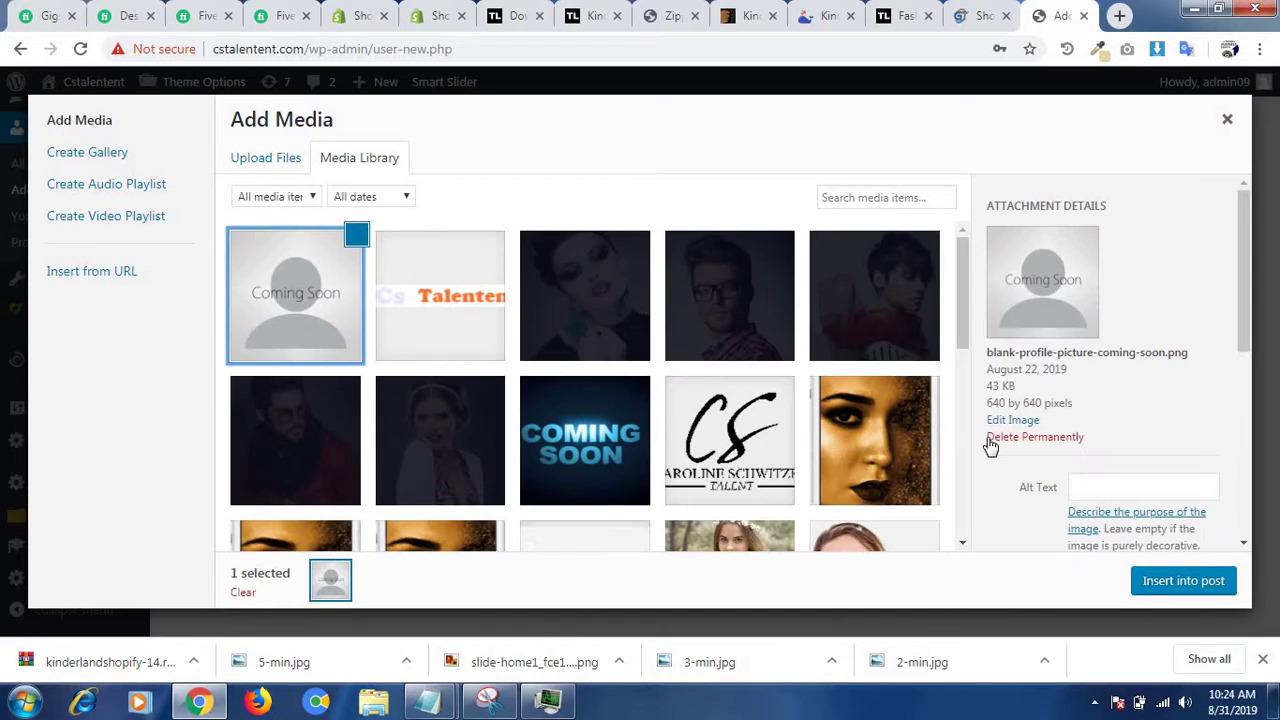
{"action": "left_click", "coordinate": [1183, 582]}
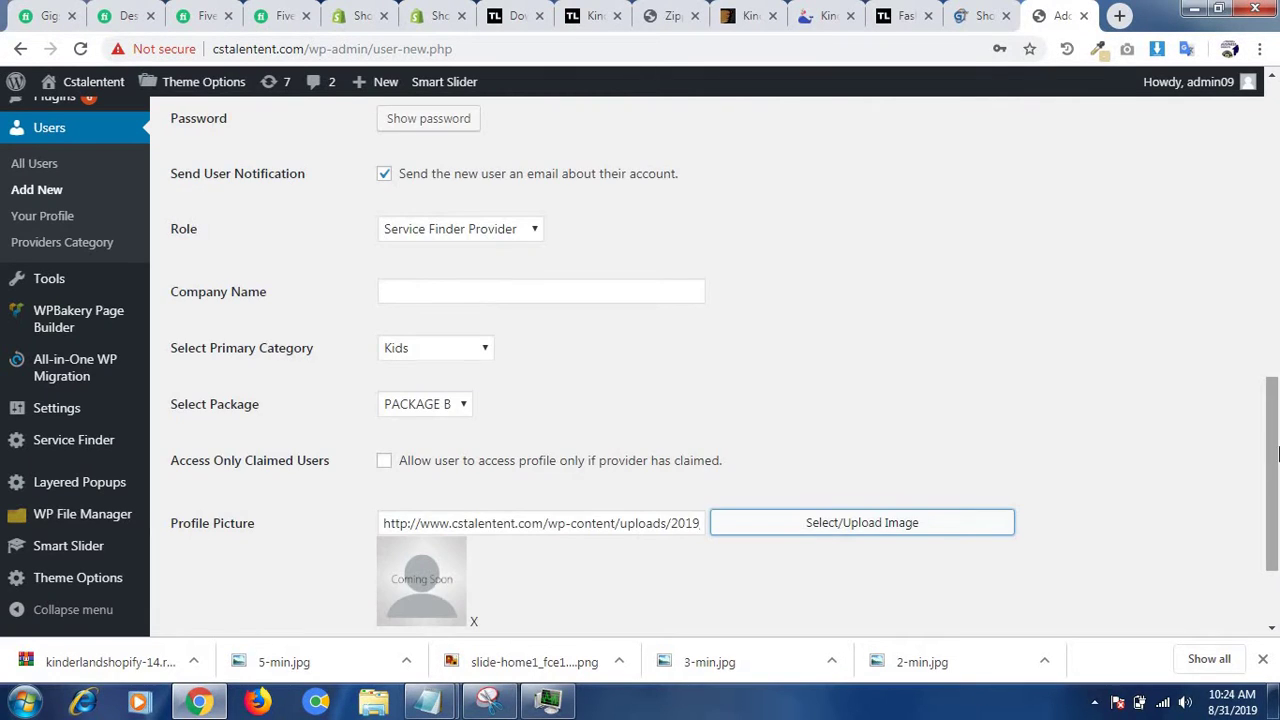
{"action": "scroll", "coordinate": [296, 558], "scroll_direction": "down", "scroll_amount": 3}
{"action": "left_click", "coordinate": [240, 541]}
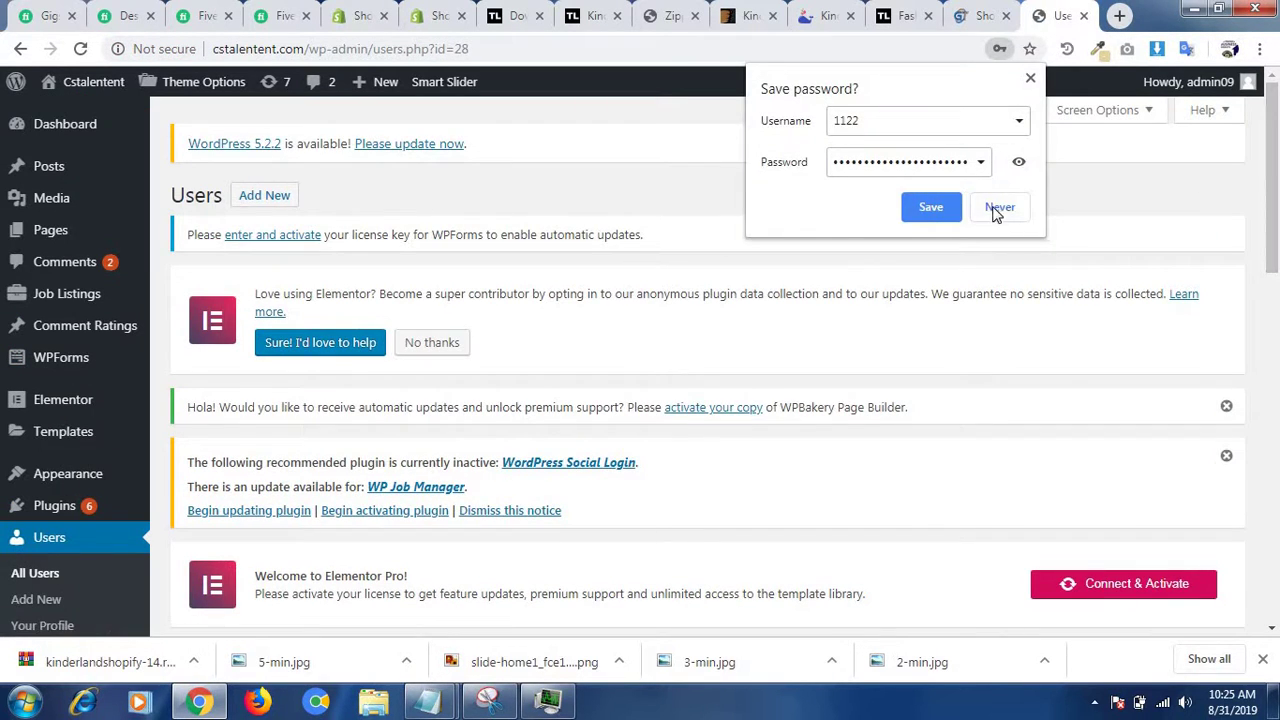
- Decline saving the password and filter the Users list to the 7 Provider users, reloading after the error
{"action": "left_click", "coordinate": [999, 207]}
{"action": "left_click_drag", "start_coordinate": [1277, 213], "coordinate": [1277, 333]}
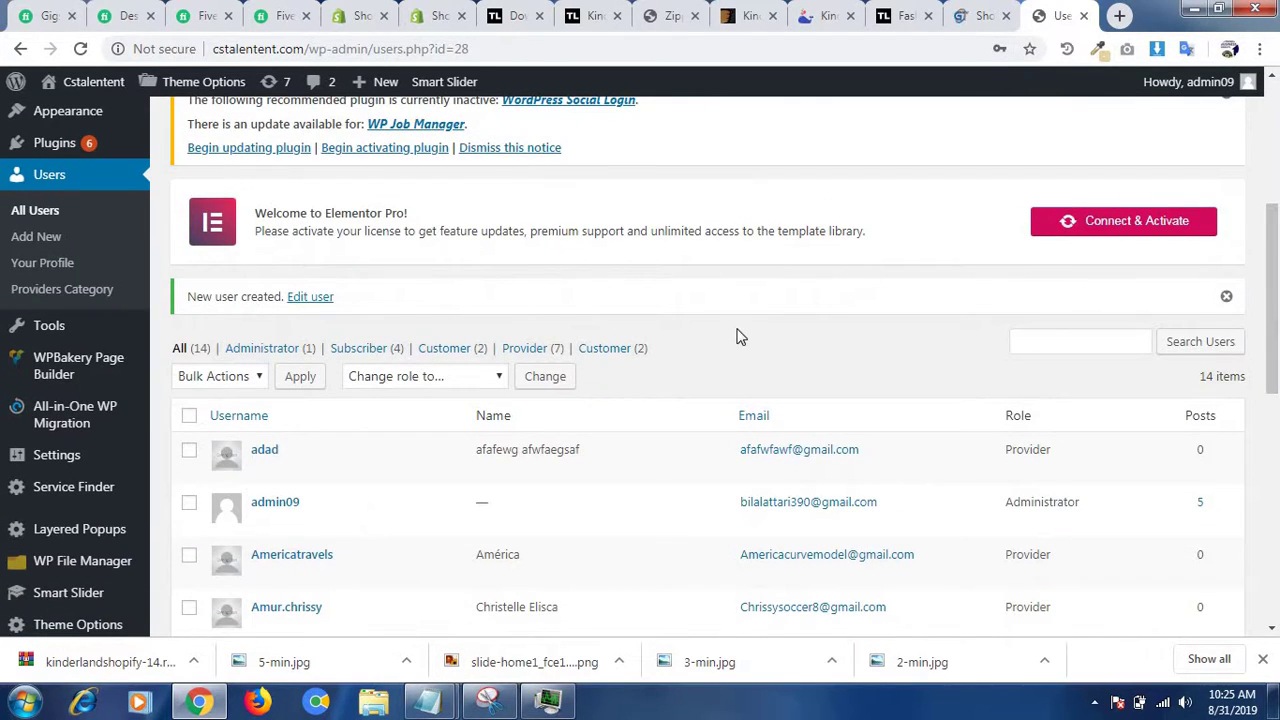
{"action": "left_click", "coordinate": [530, 352]}
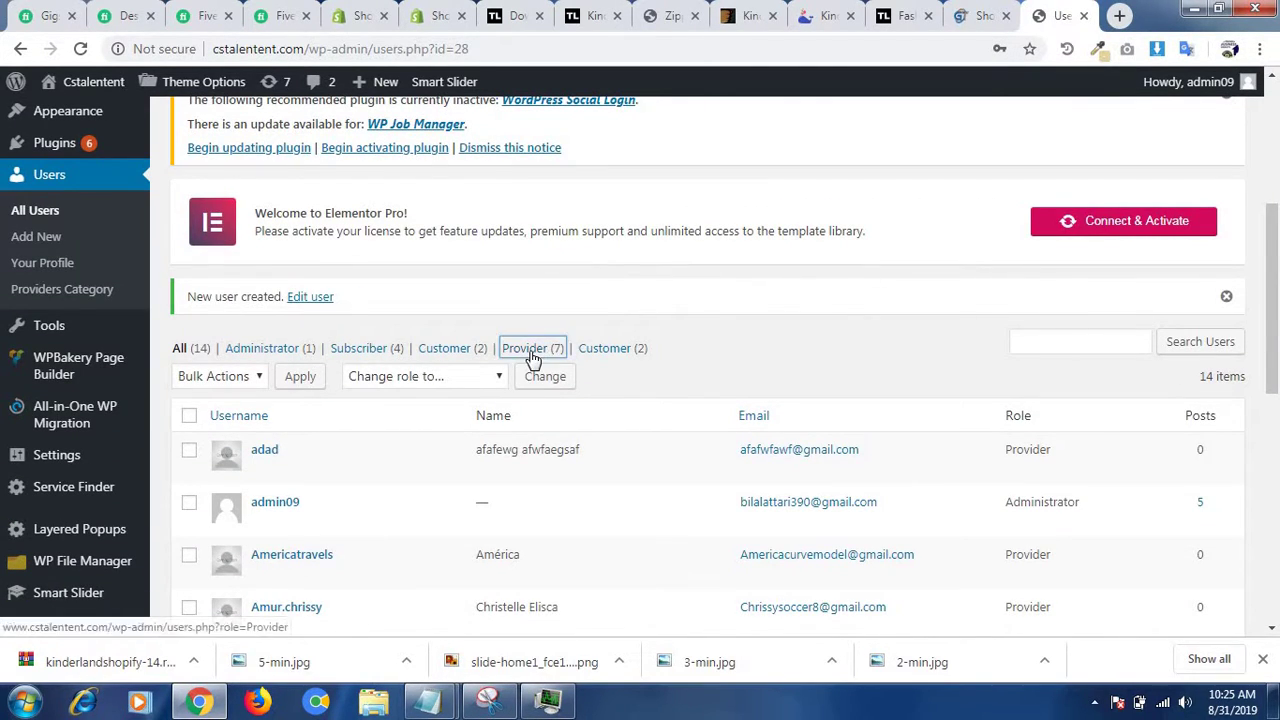
{"action": "left_click", "coordinate": [79, 50]}
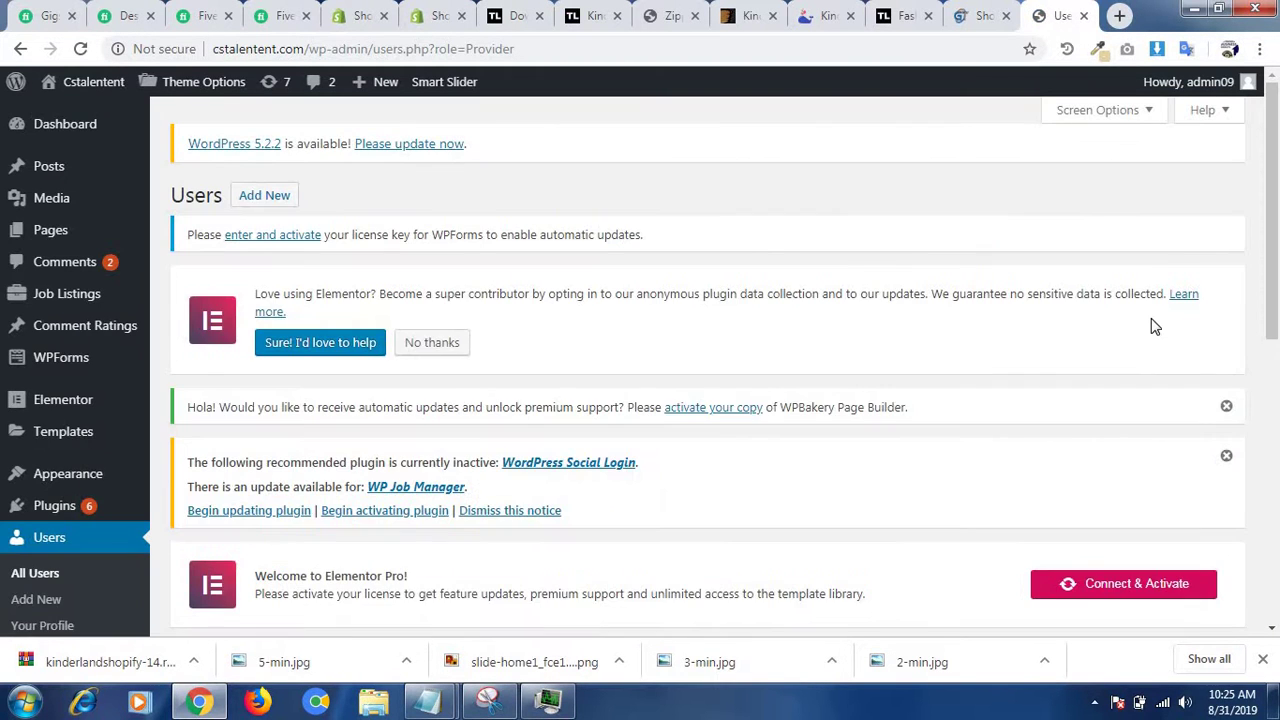
{"action": "left_click_drag", "start_coordinate": [1273, 300], "coordinate": [1276, 502]}
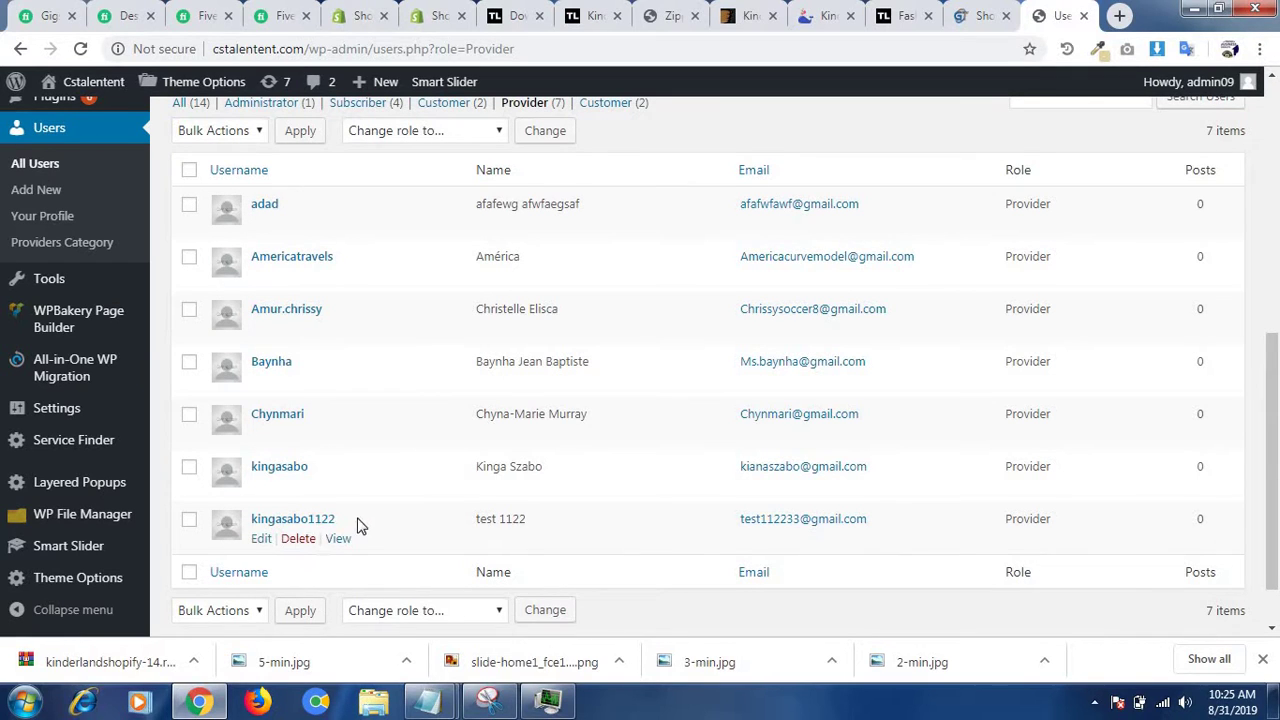
{"action": "mouse_move", "coordinate": [447, 700]}
{"action": "left_click", "coordinate": [526, 634]}
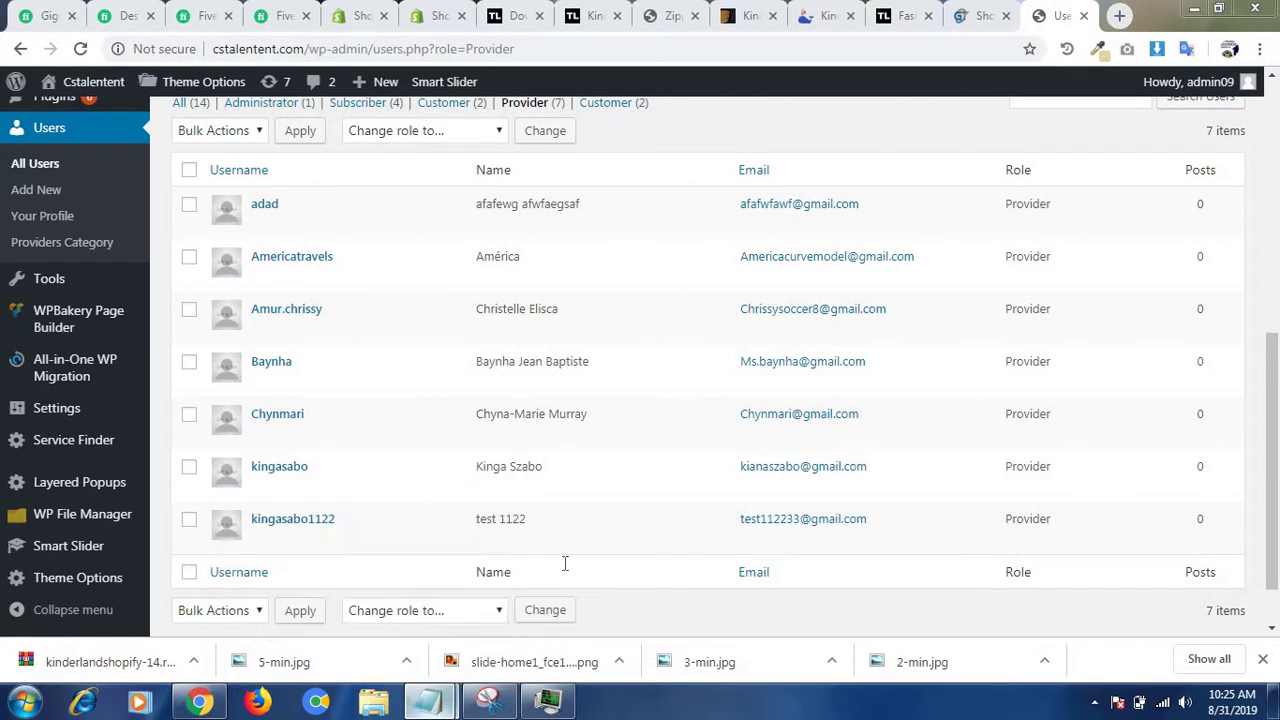
- Type 'model is added you can s' in the notes, keeping the Notepad window open
{"action": "type", "text": "mode"}
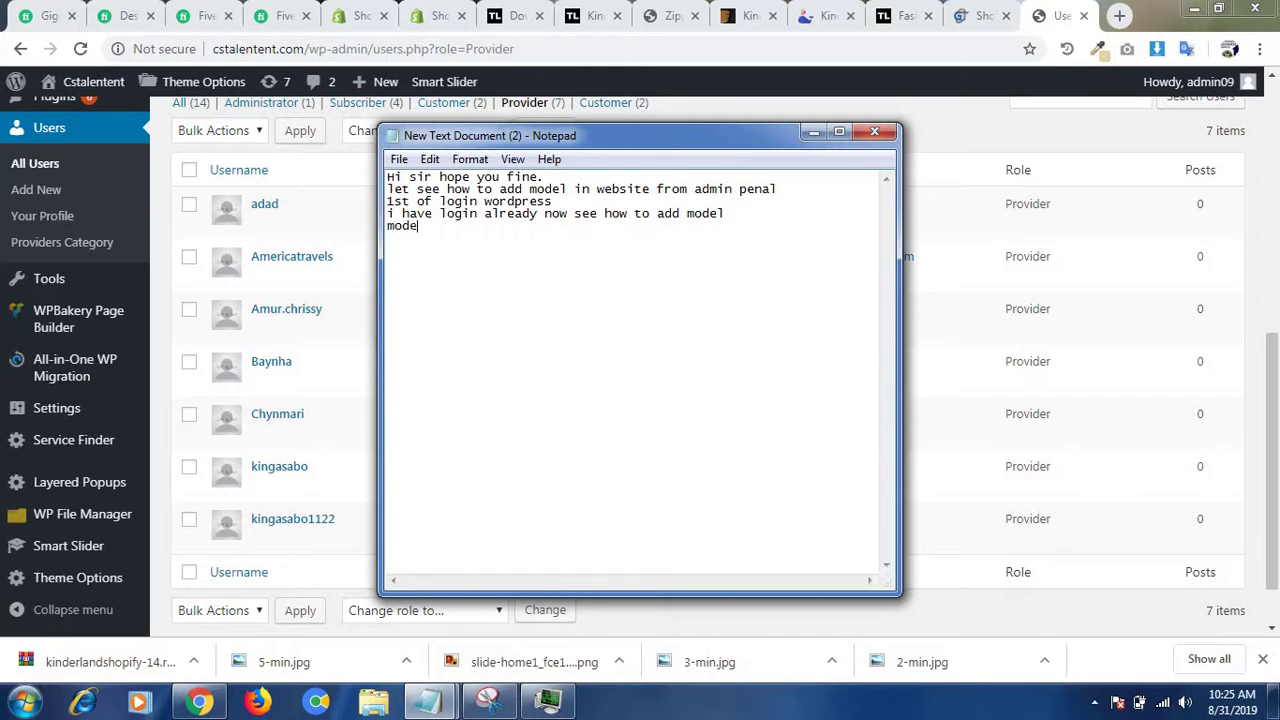
{"action": "type", "text": "l is added you can see"}
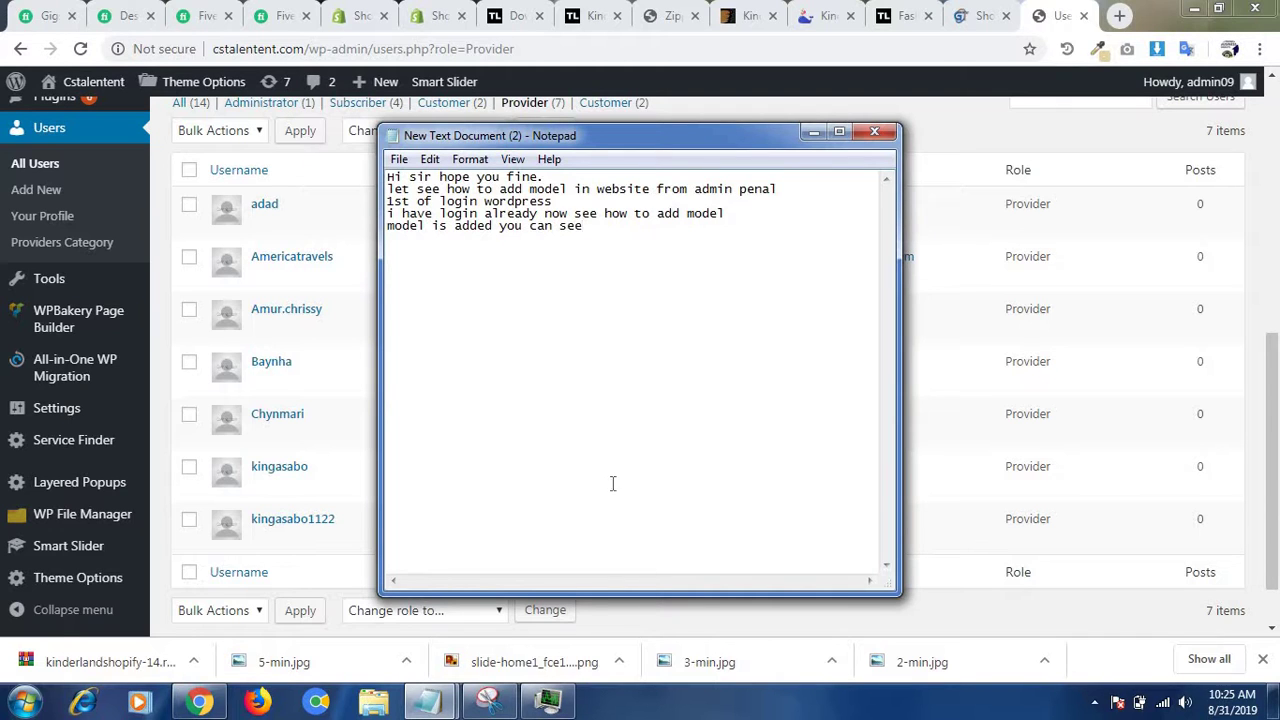
{"action": "left_click", "coordinate": [812, 133]}
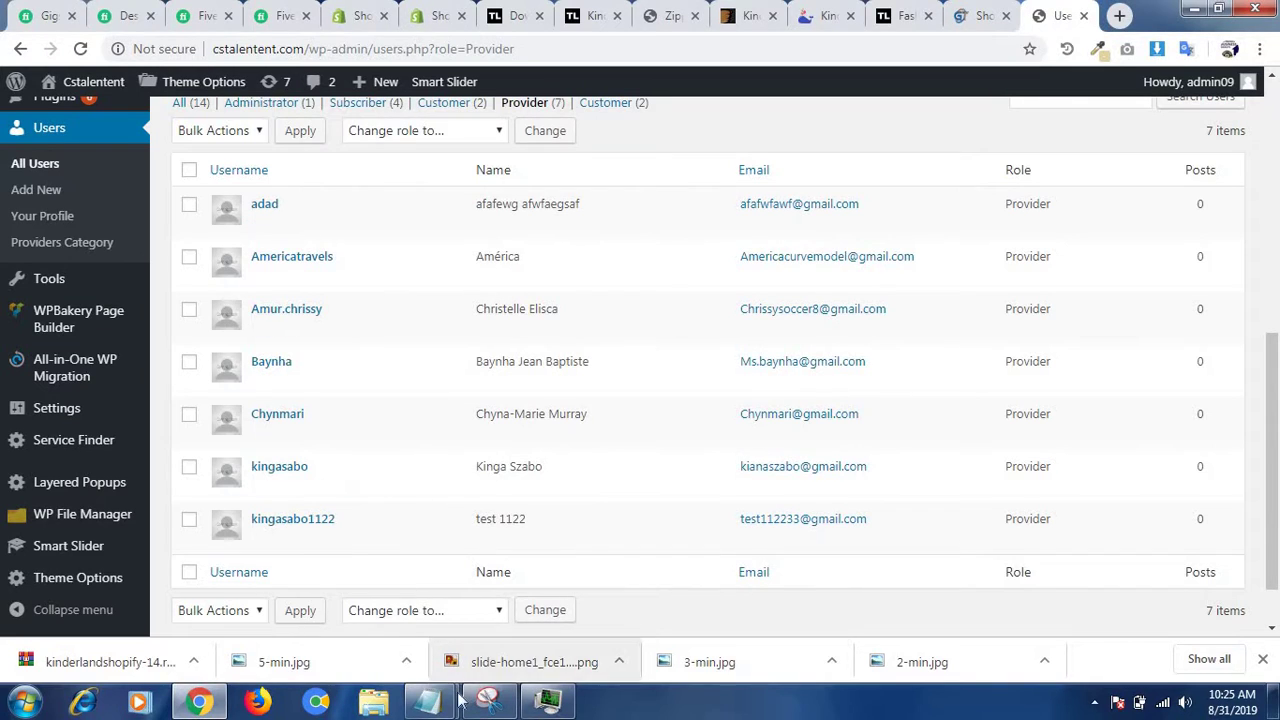
{"action": "mouse_move", "coordinate": [428, 700]}
{"action": "left_click", "coordinate": [615, 545]}
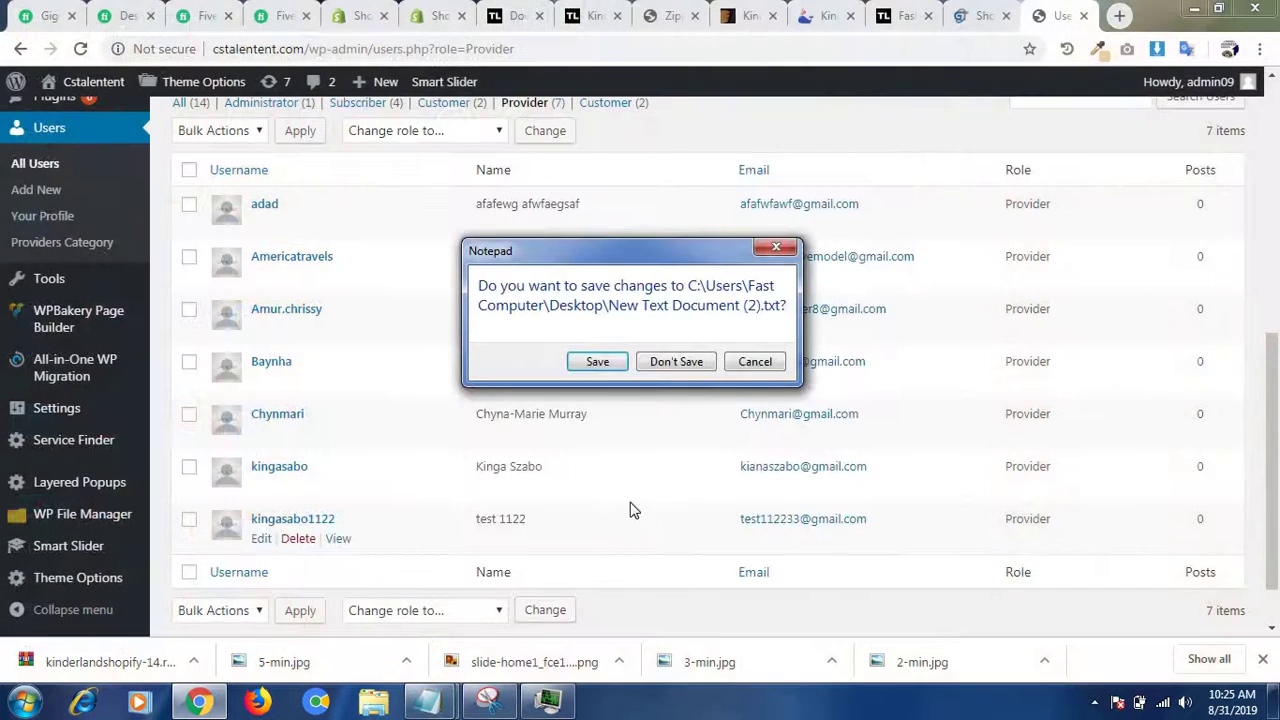
{"action": "left_click", "coordinate": [737, 363]}
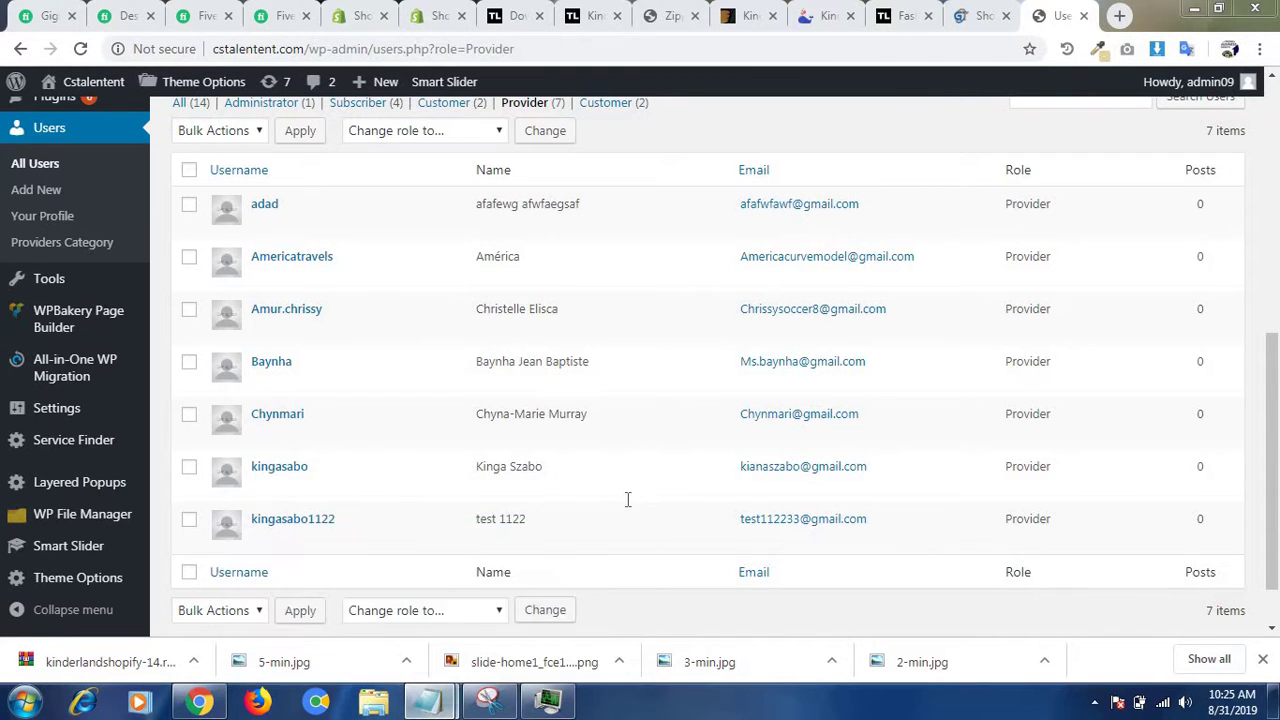
{"action": "key", "text": "alt+Tab"}
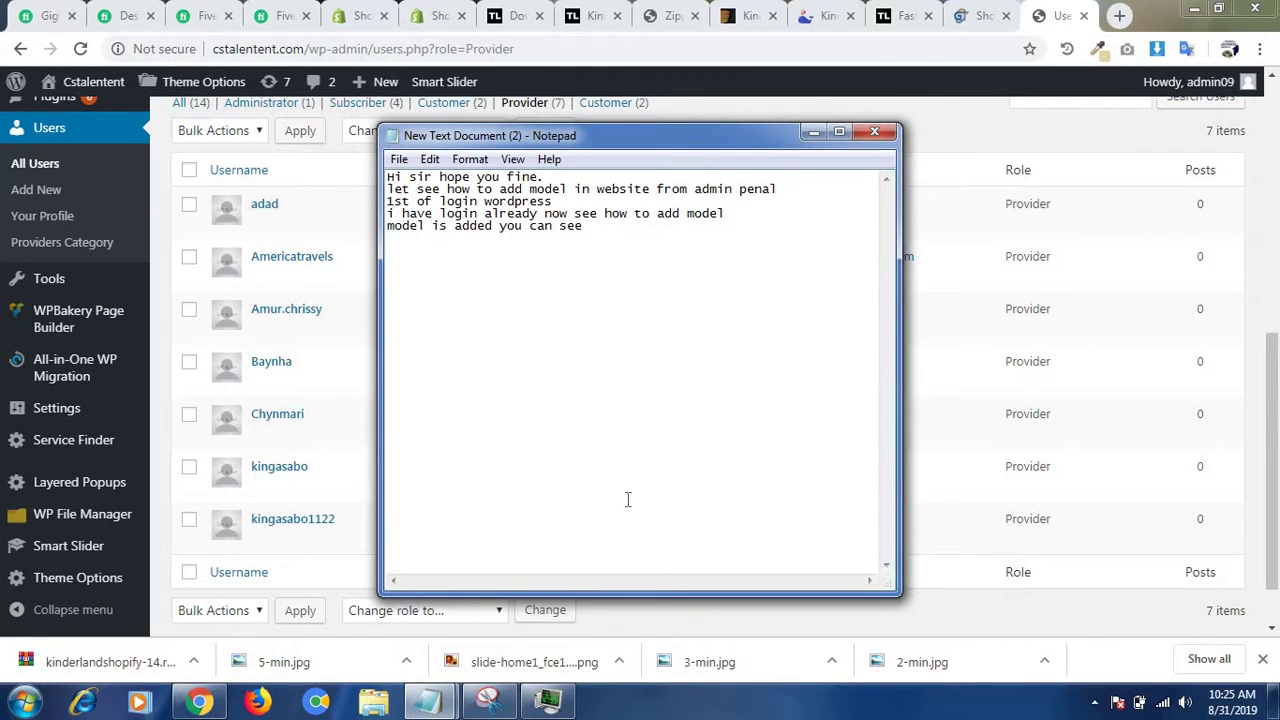
- Add the line 'here is all model you can see you can edit and delete any model' and hide Notepad
{"action": "key", "text": "Return"}
{"action": "type", "text": "here is all model you can s"}
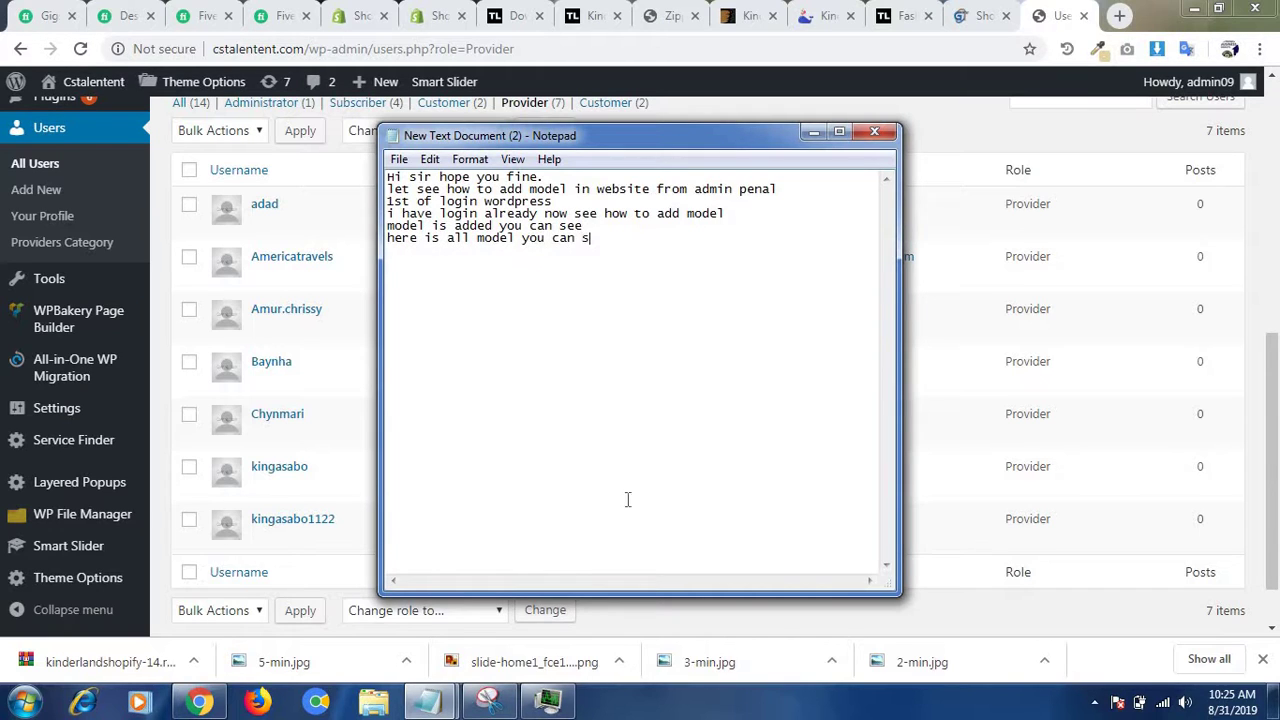
{"action": "type", "text": "ee you can edit and d"}
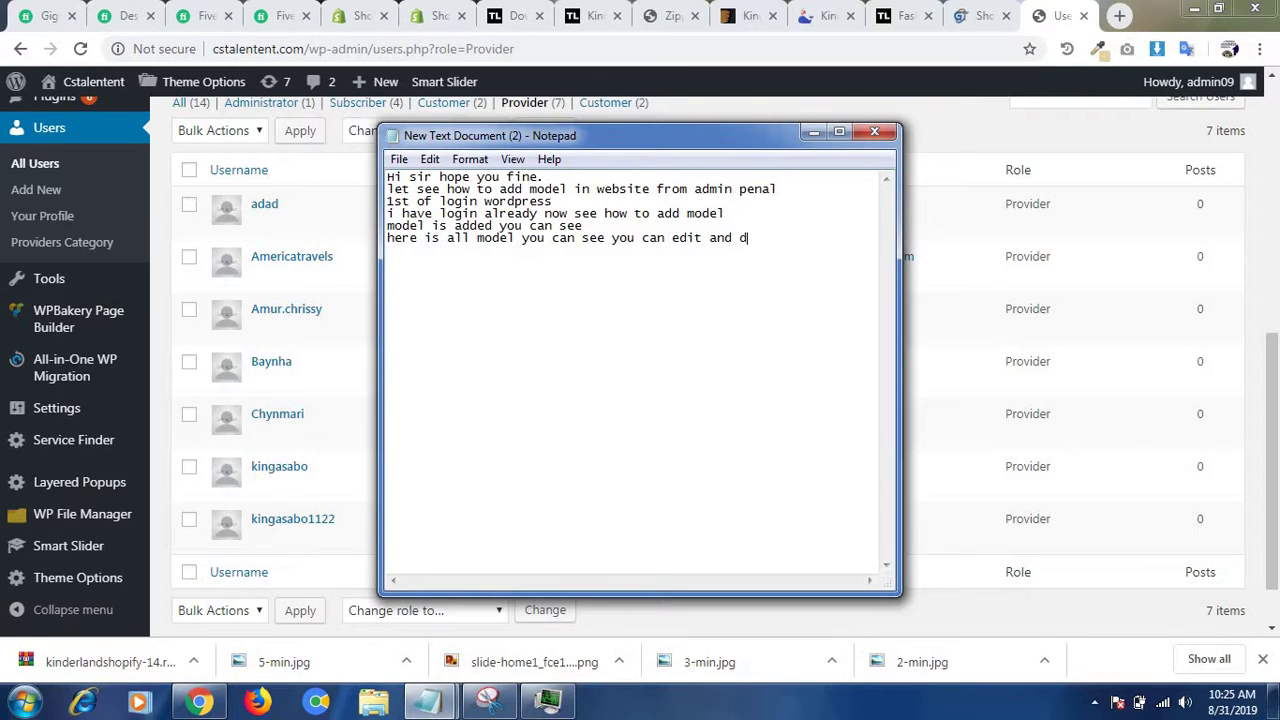
{"action": "type", "text": "elet"}
{"action": "key", "text": "BackSpace"}
{"action": "type", "text": "ete any modle"}
{"action": "key", "text": "BackSpace"}
{"action": "key", "text": "BackSpace"}
{"action": "type", "text": "el"}
{"action": "left_click", "coordinate": [814, 132]}
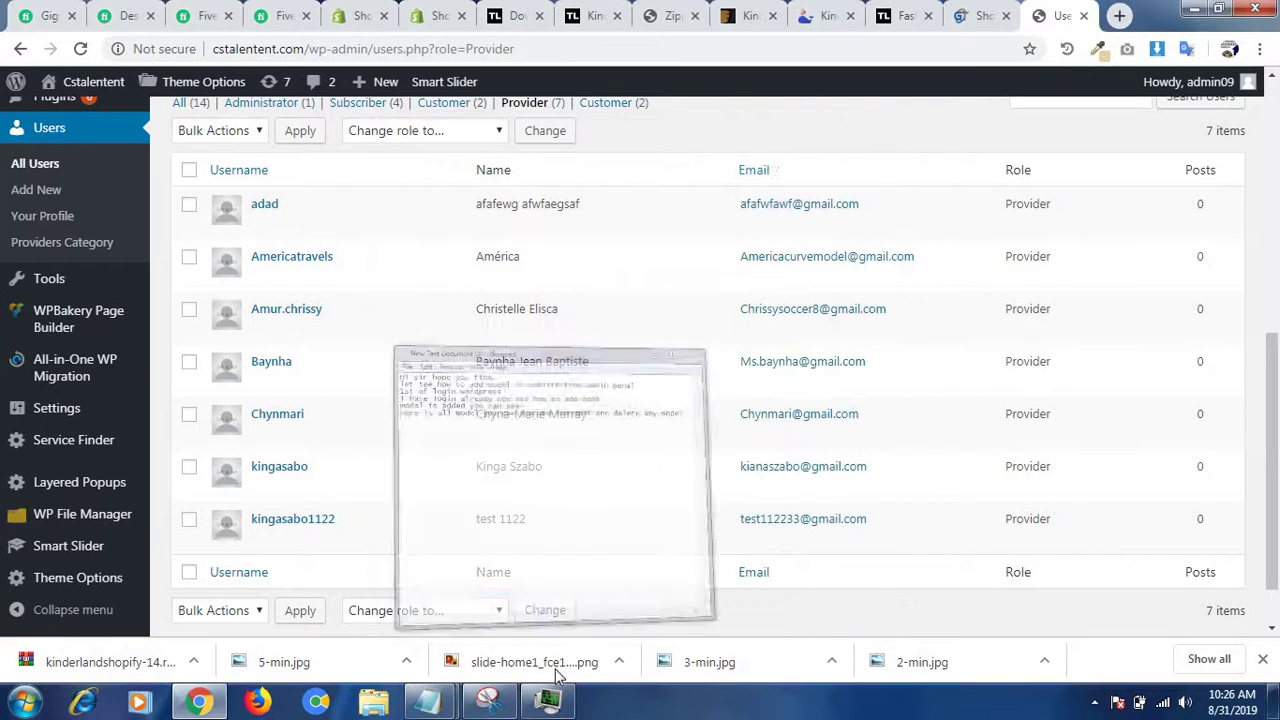
{"action": "left_click", "coordinate": [1094, 702]}
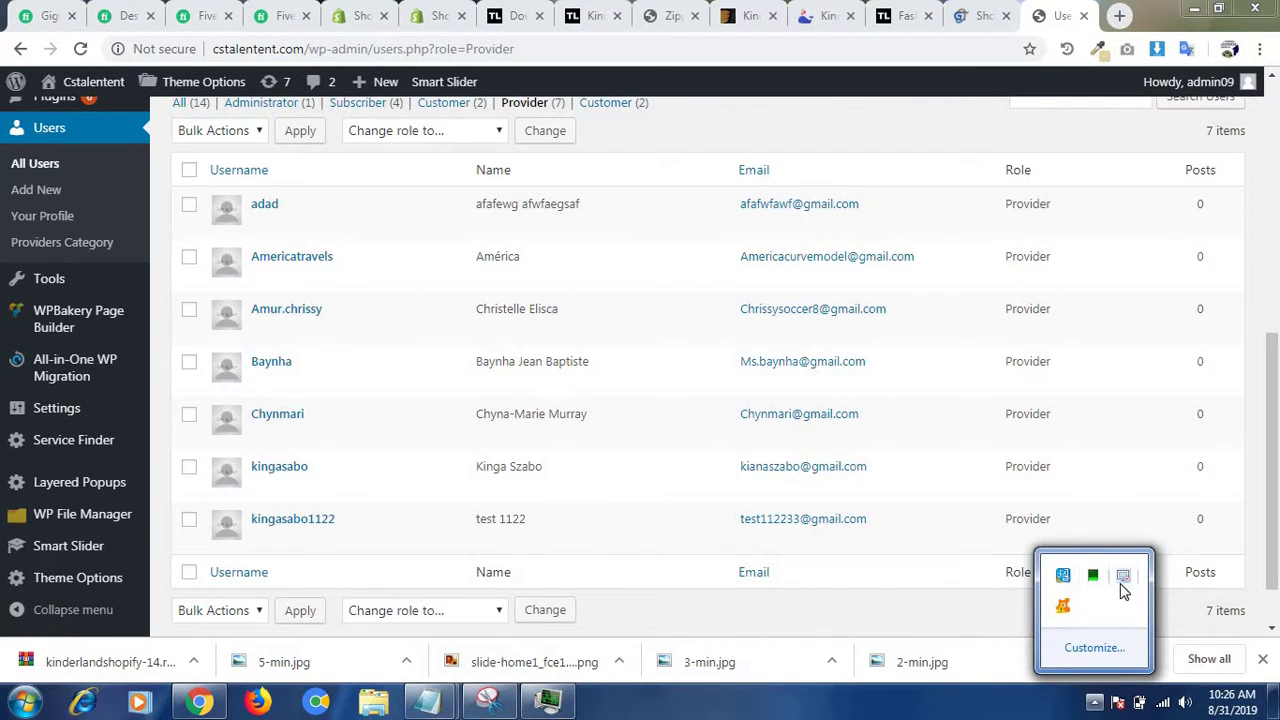